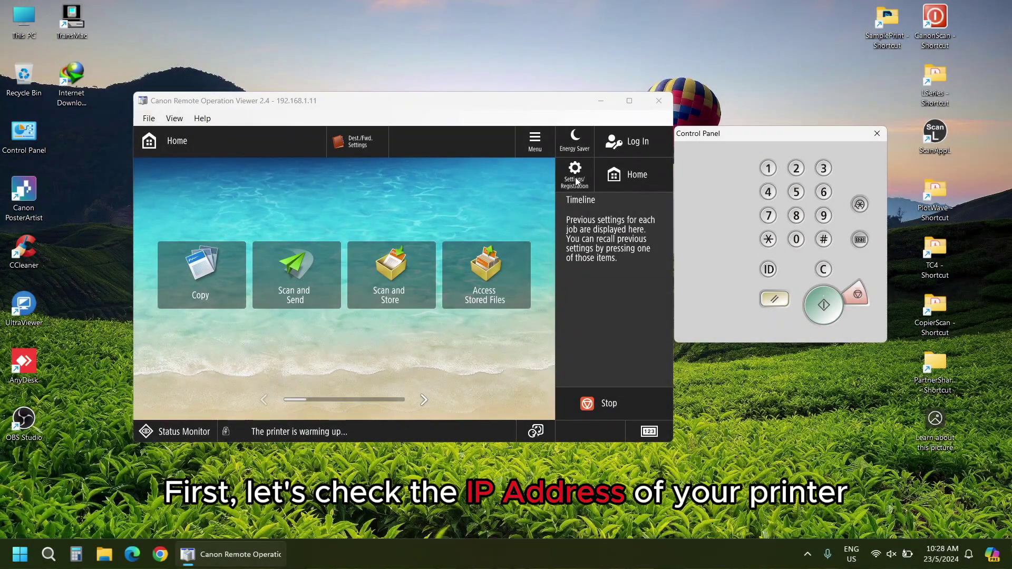
# - Open Settings/Registration and enter the System Manager ID and PIN at the login prompt
pyautogui.click(575, 174)
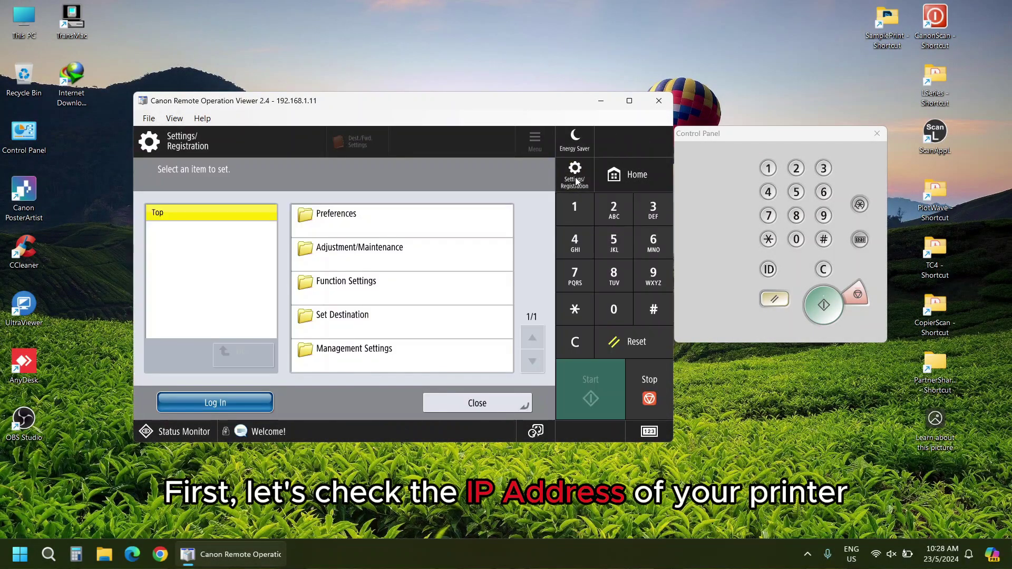
pyautogui.click(246, 402)
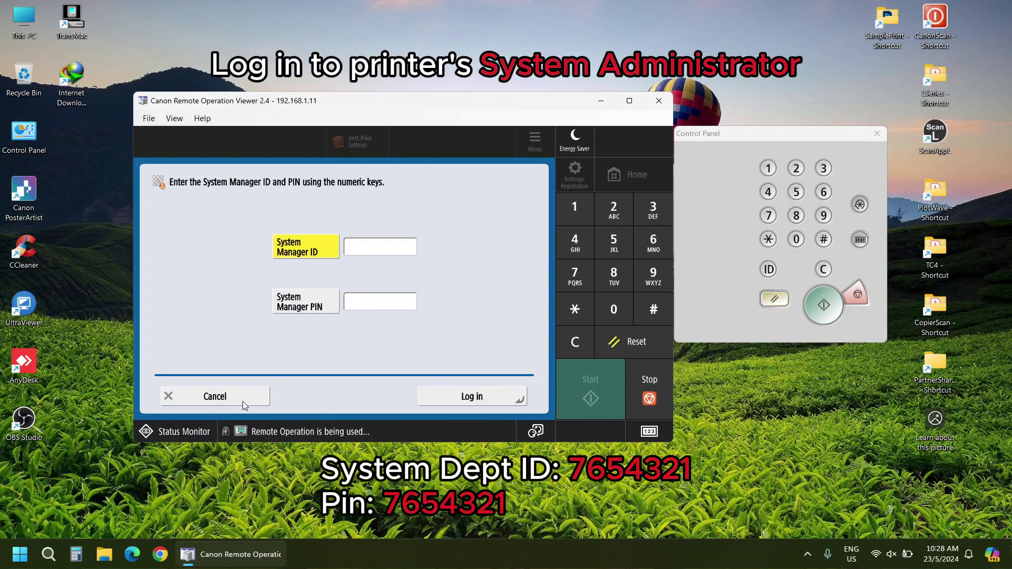
pyautogui.write('7654321')
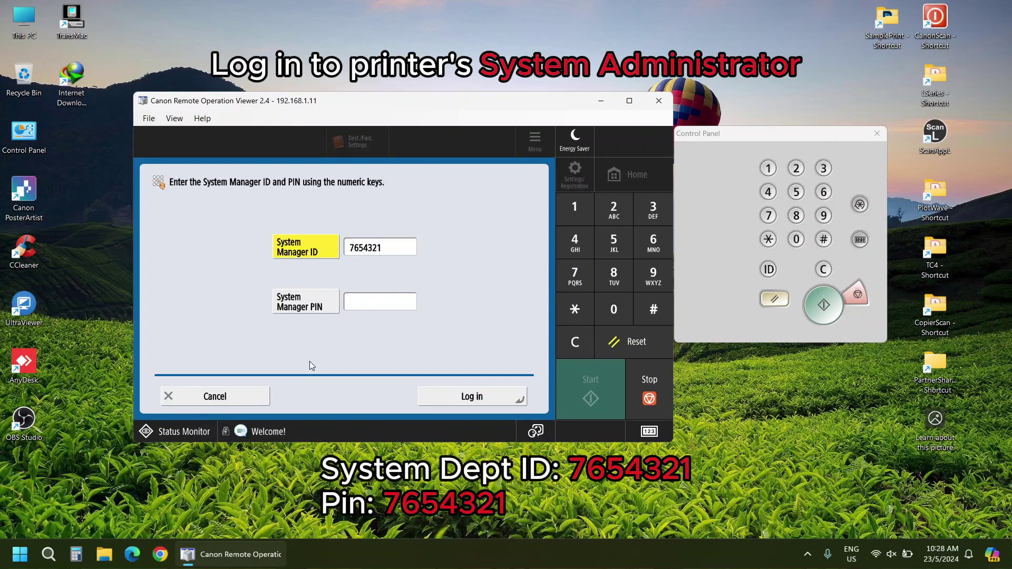
pyautogui.click(319, 308)
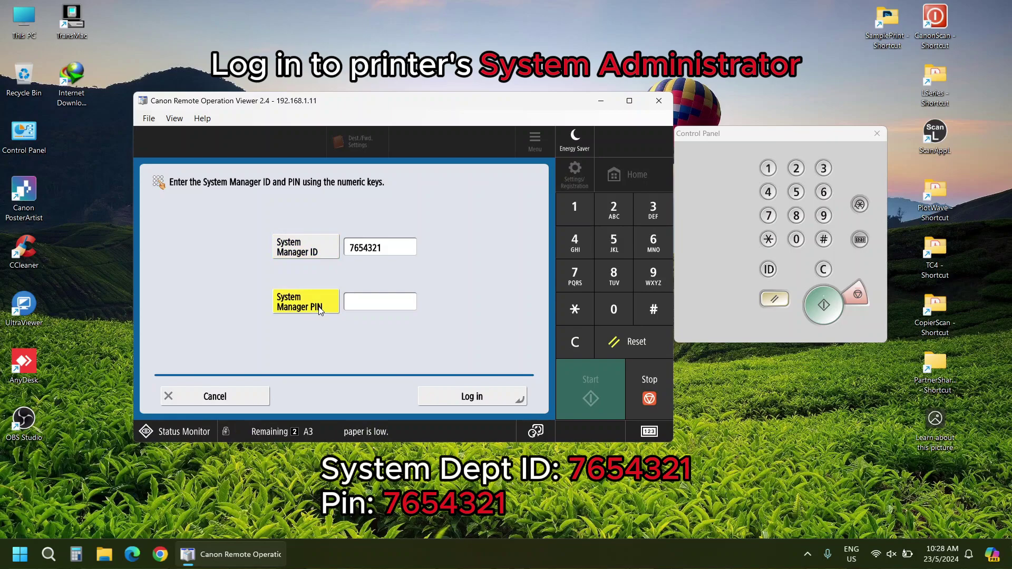
pyautogui.write('765')
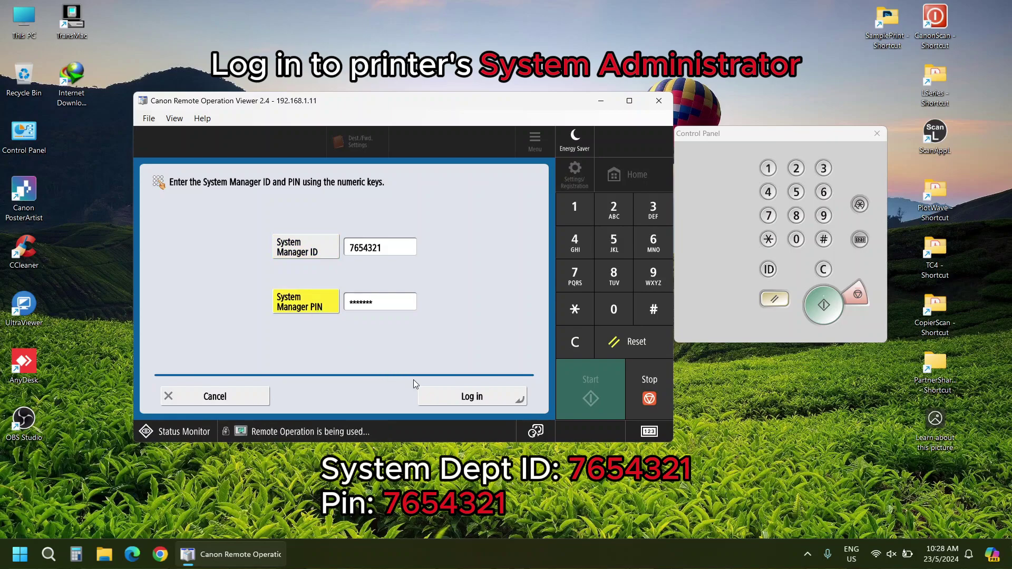
pyautogui.write('4321')
# - Log in, check the IPv4 address 192.168.1.11 under Preferences > Network > TCP/IP, then close the settings
pyautogui.click(435, 392)
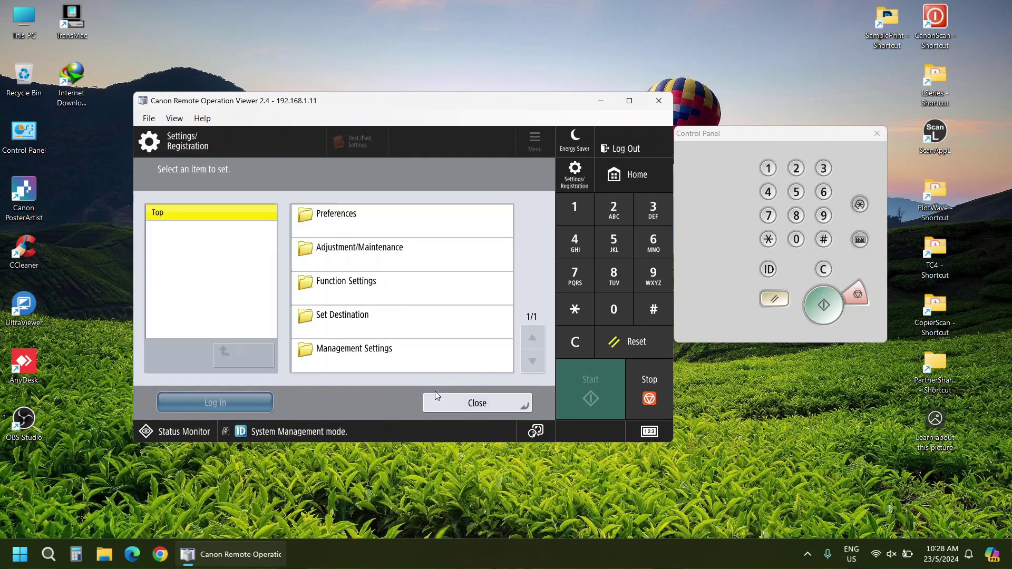
pyautogui.click(362, 220)
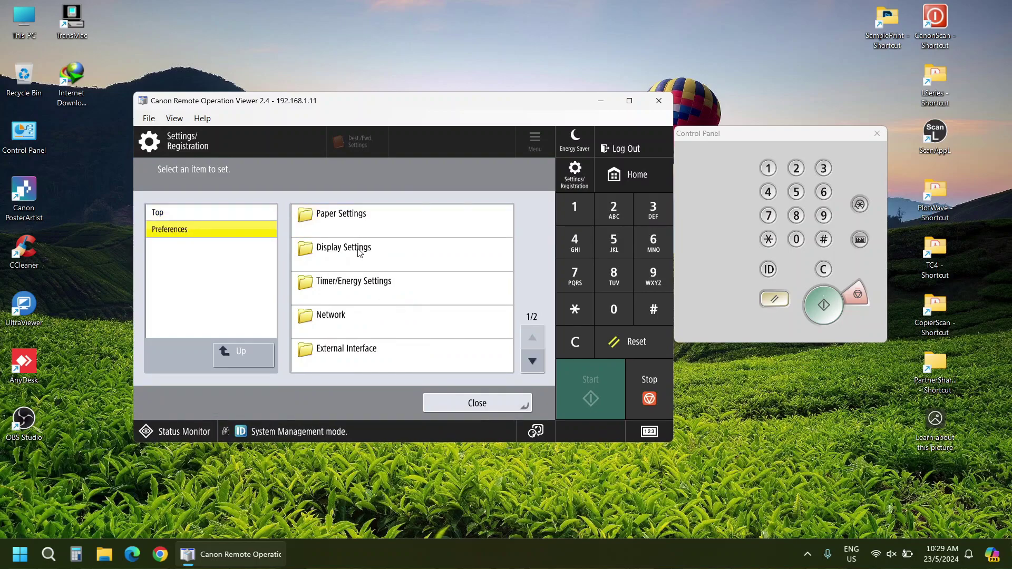
pyautogui.click(362, 321)
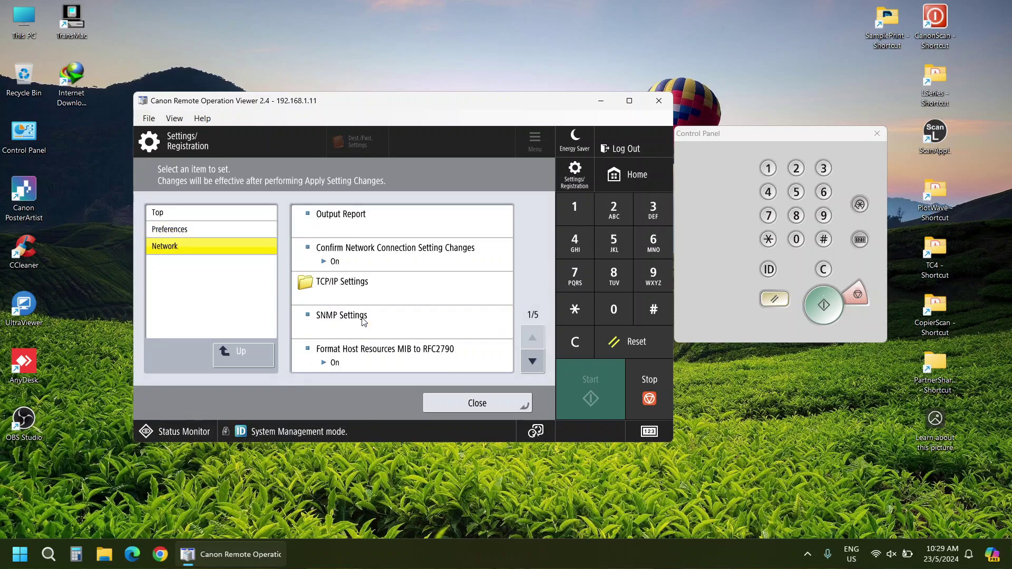
pyautogui.click(362, 293)
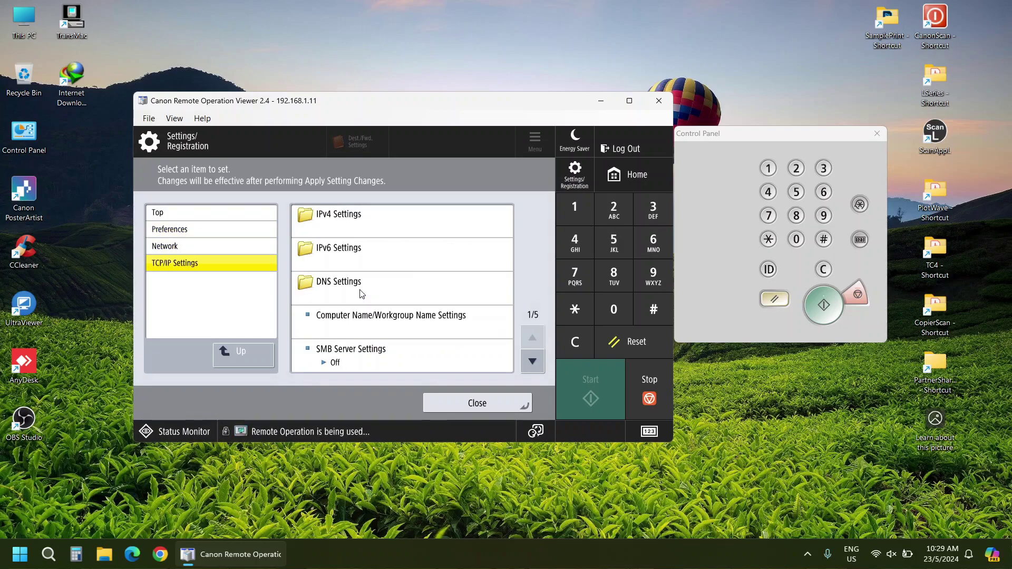
pyautogui.click(367, 223)
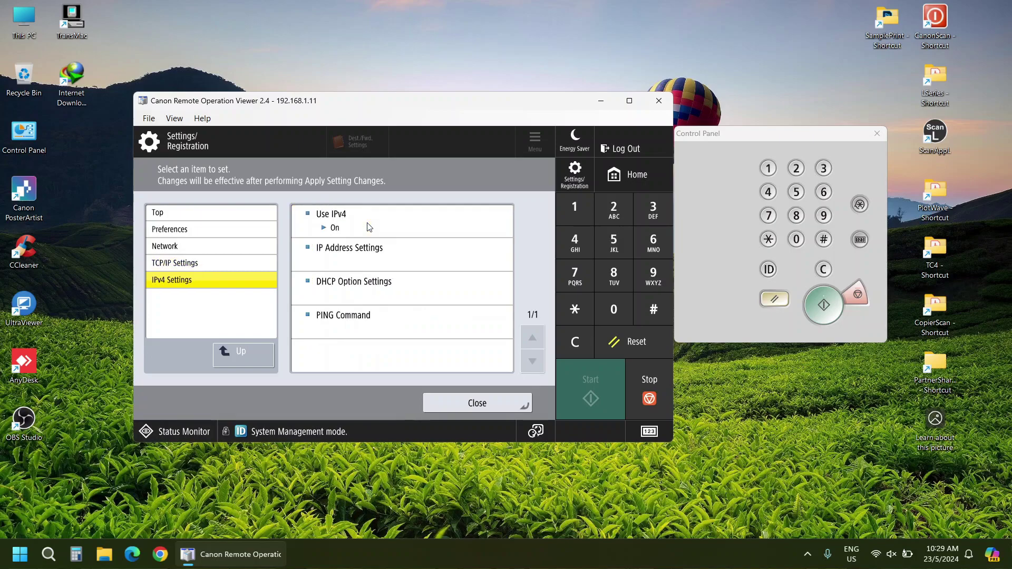
pyautogui.click(367, 257)
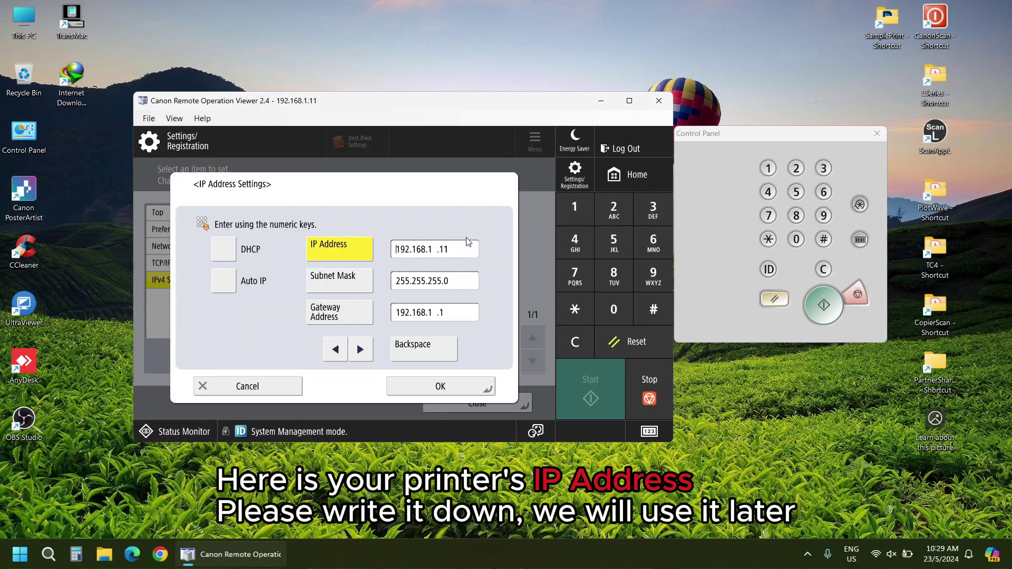
pyautogui.click(469, 384)
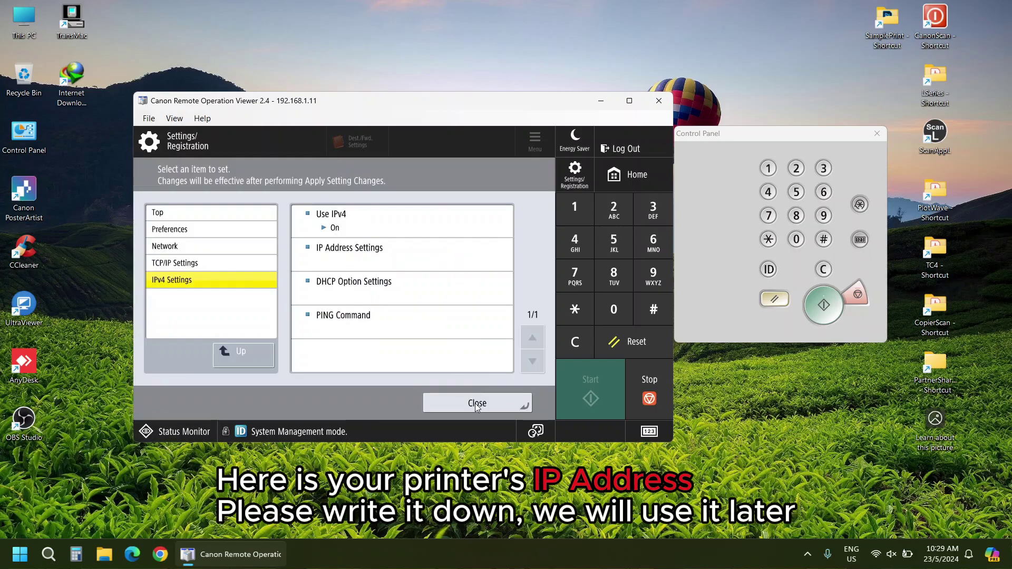
pyautogui.click(475, 404)
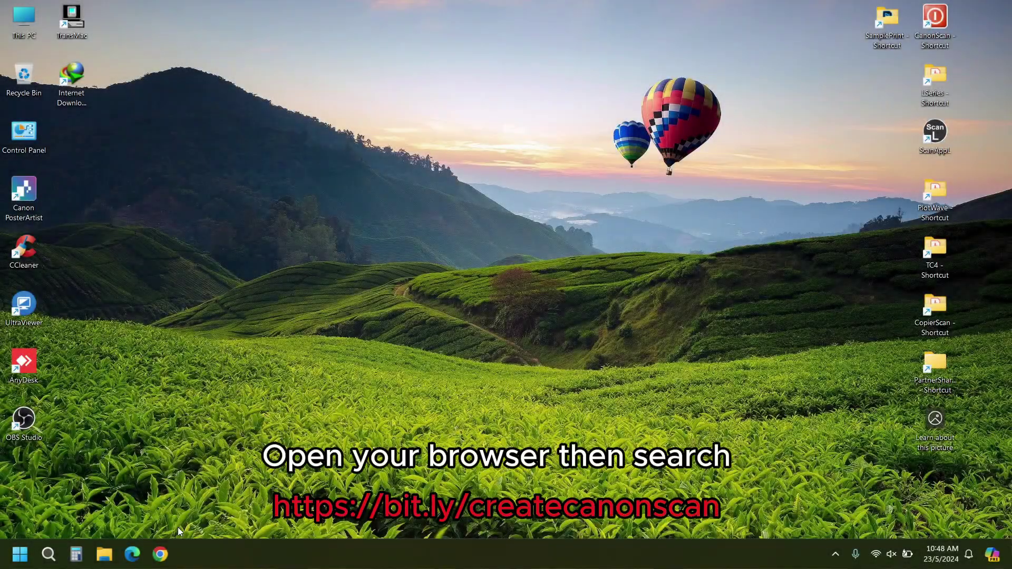
# - Launch Chrome and go to bit.ly/createcanonscan
pyautogui.click(161, 554)
pyautogui.write('b')
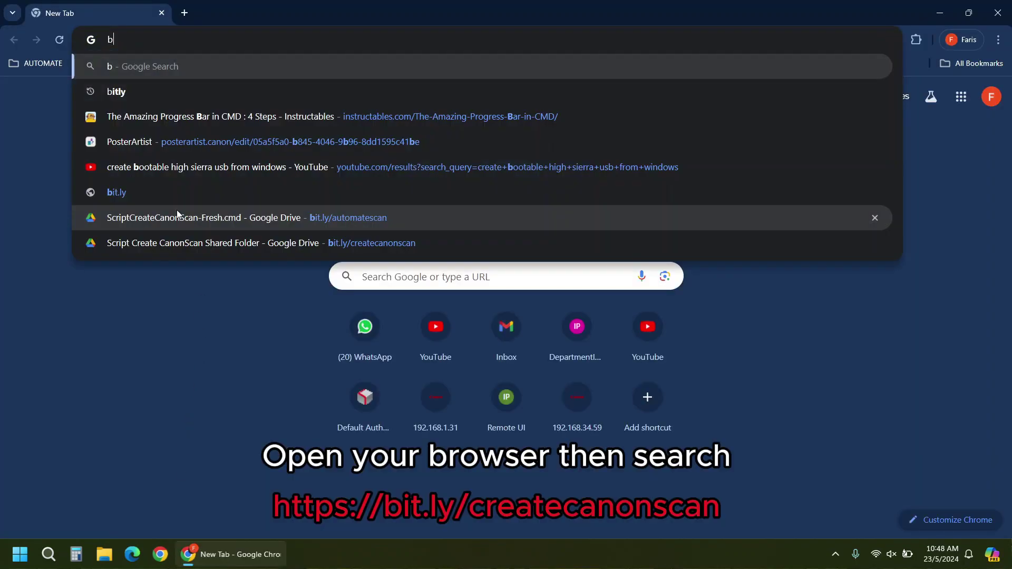
pyautogui.write('it.ly')
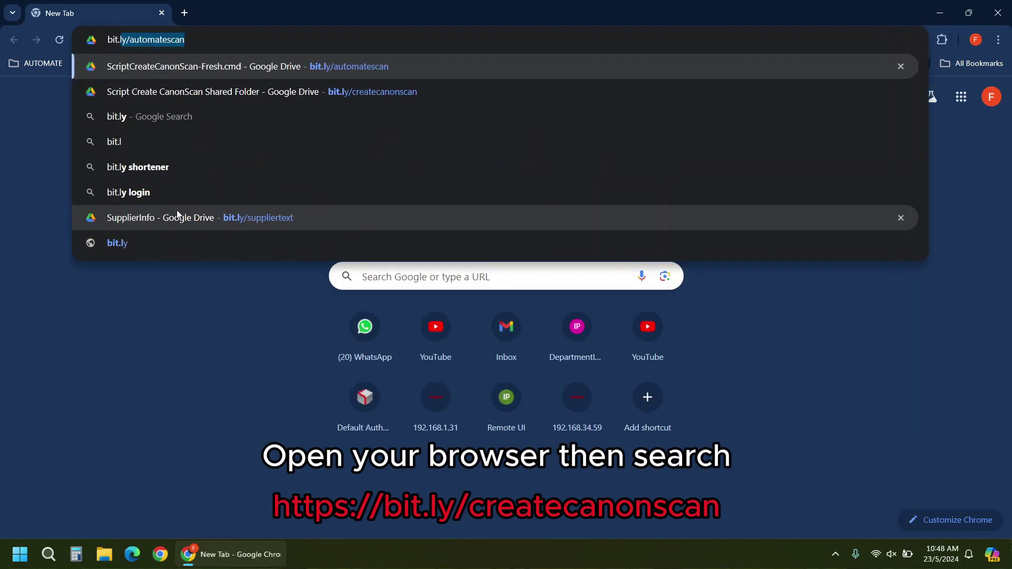
pyautogui.write('/create')
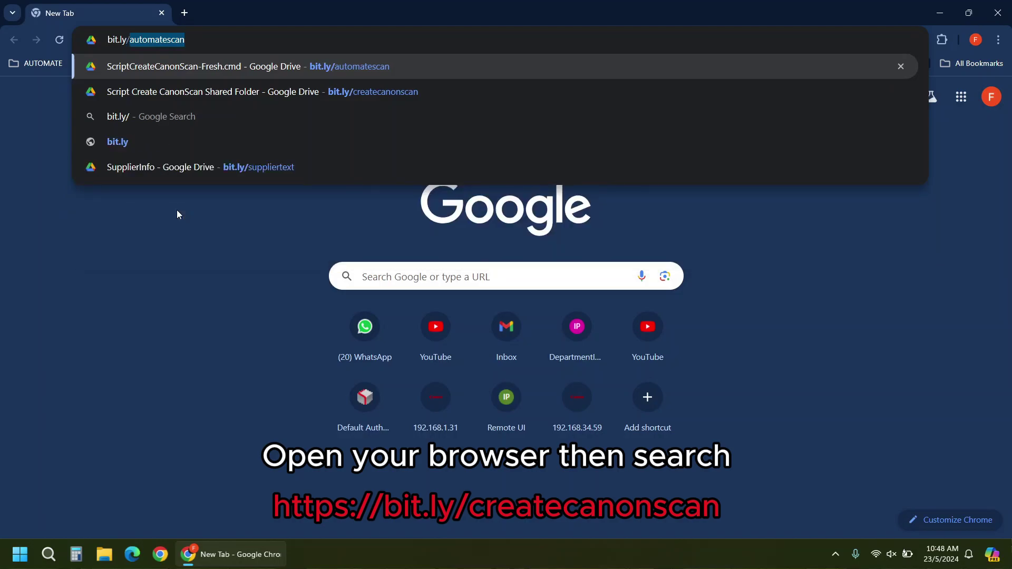
pyautogui.write('canonscan')
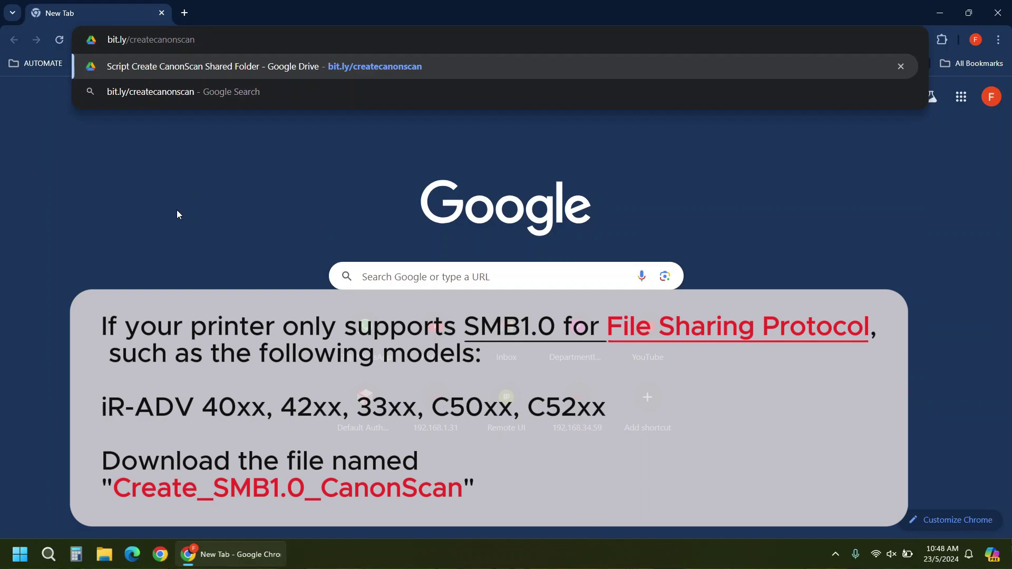
pyautogui.press('Return')
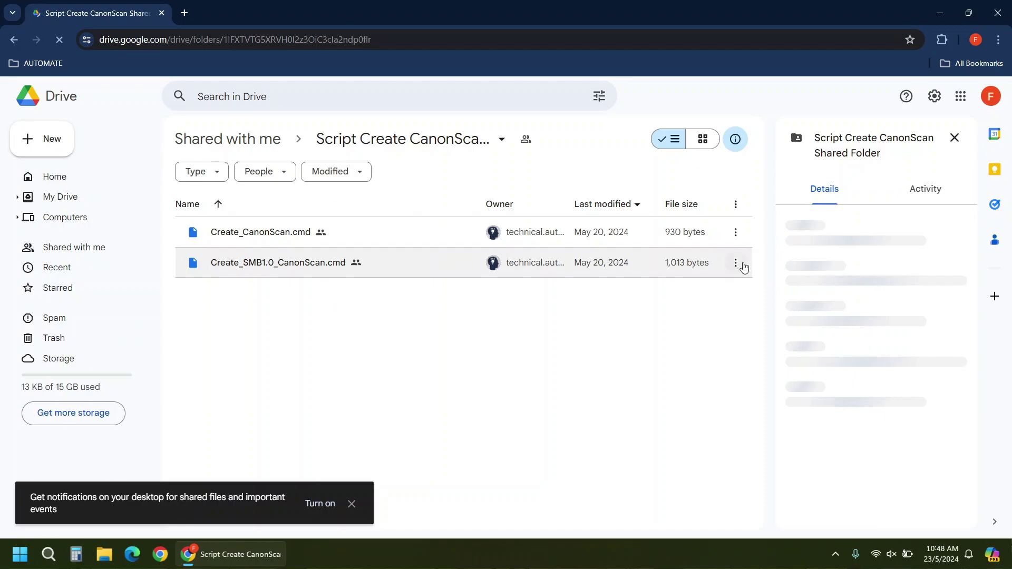
# - Download Create_SMB1.0_CanonScan.cmd into Downloads, keeping it despite the danger warning
pyautogui.click(735, 263)
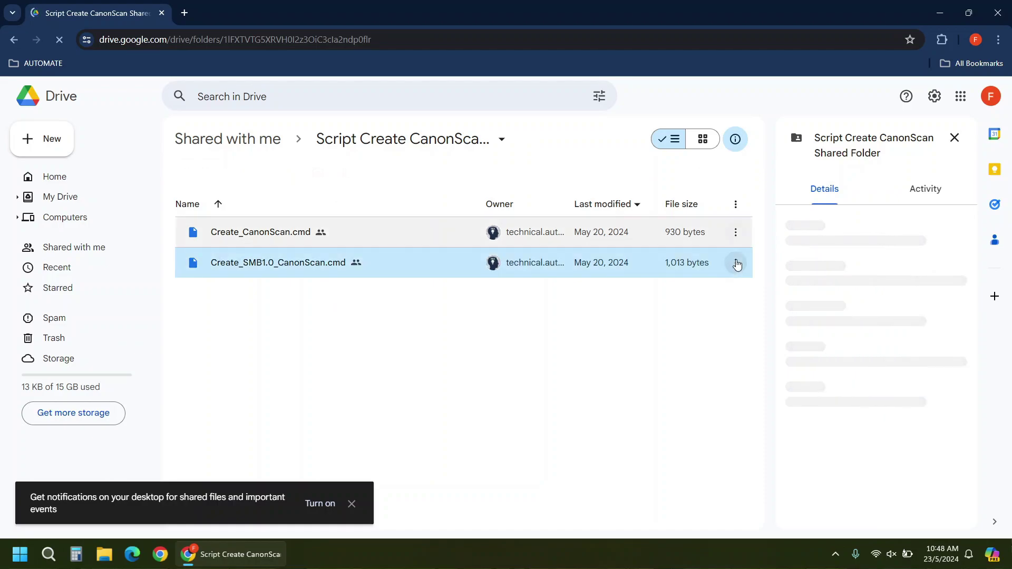
pyautogui.click(746, 318)
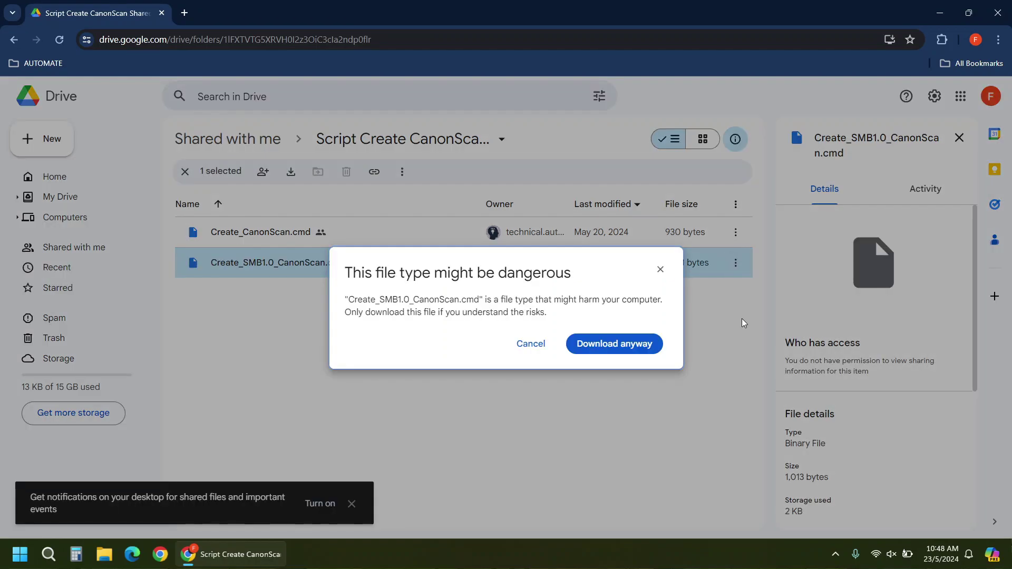
pyautogui.click(613, 344)
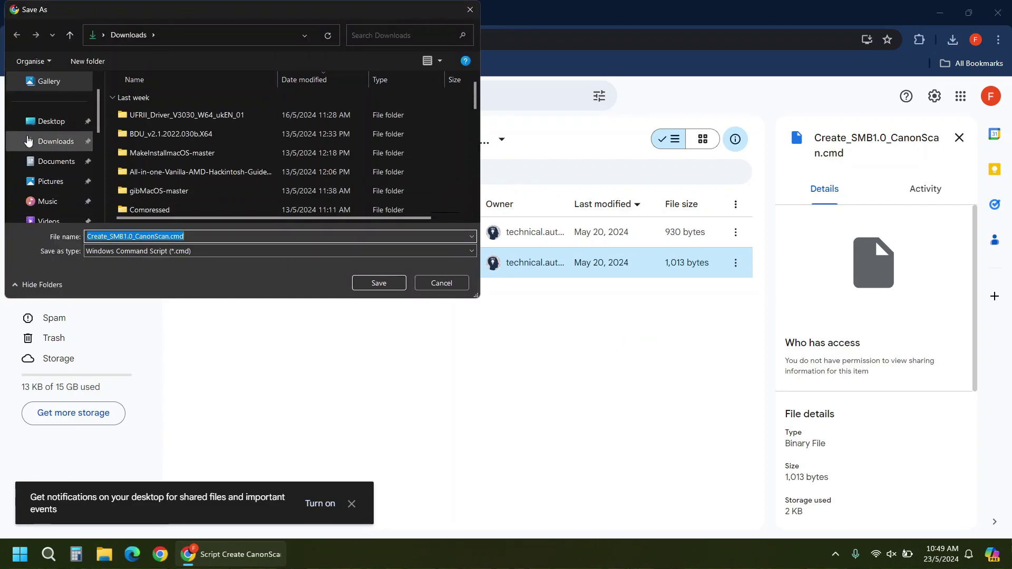
pyautogui.click(71, 142)
pyautogui.click(371, 283)
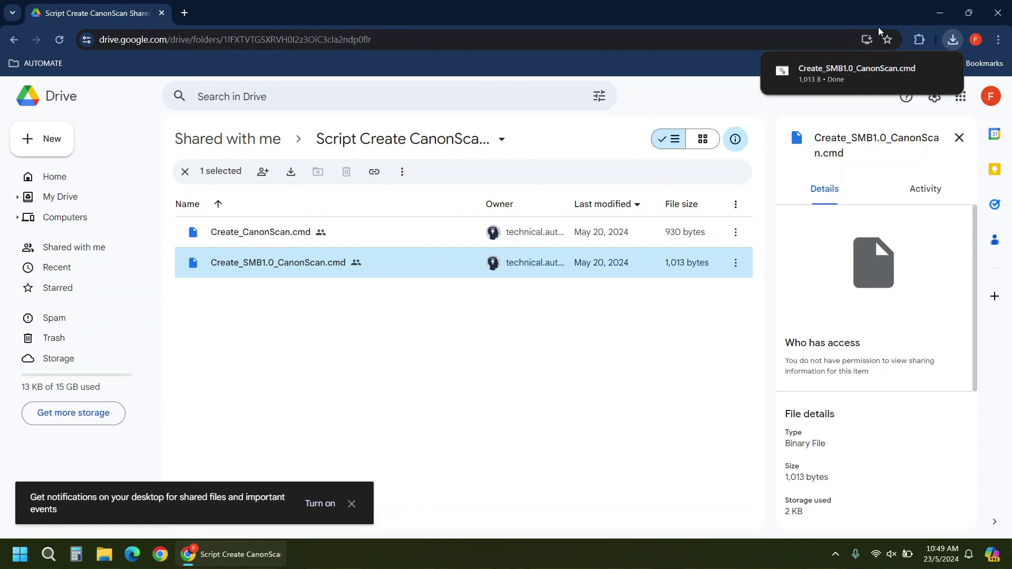
pyautogui.click(914, 78)
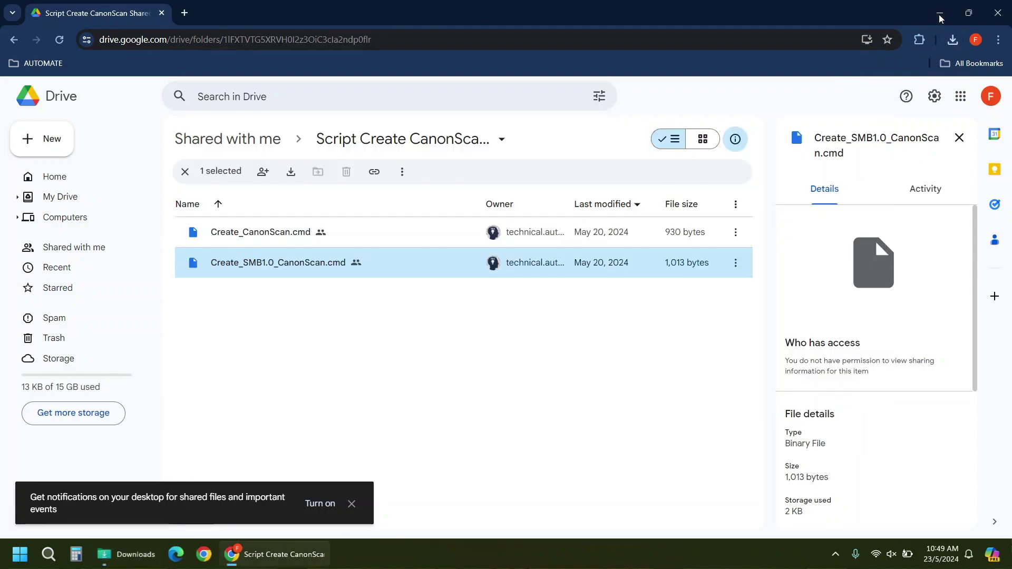
# - Run Create_SMB1.0_CanonScan.cmd as administrator past SmartScreen, answering N to the restart prompt
pyautogui.click(940, 13)
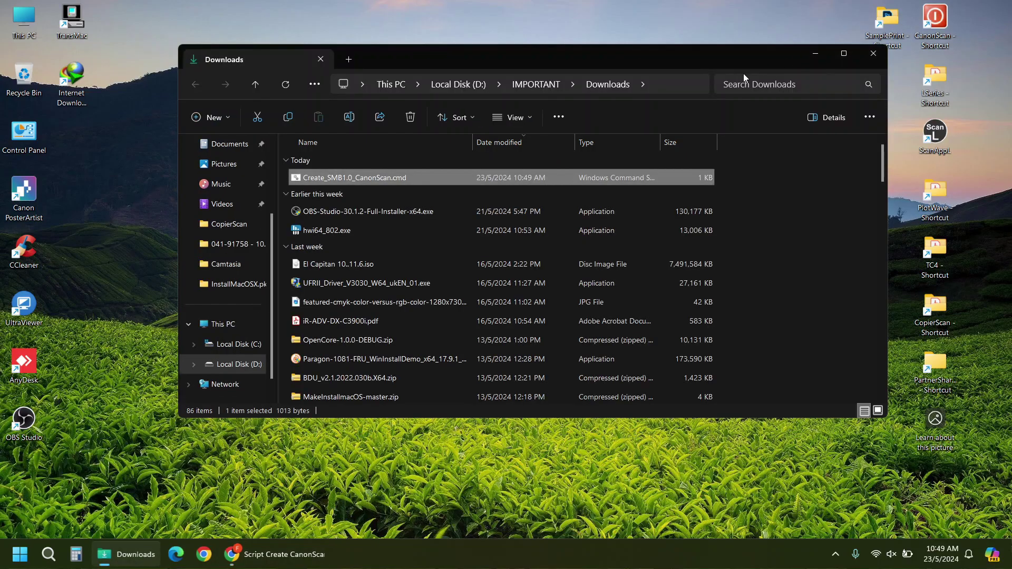
pyautogui.rightClick(473, 177)
pyautogui.click(524, 259)
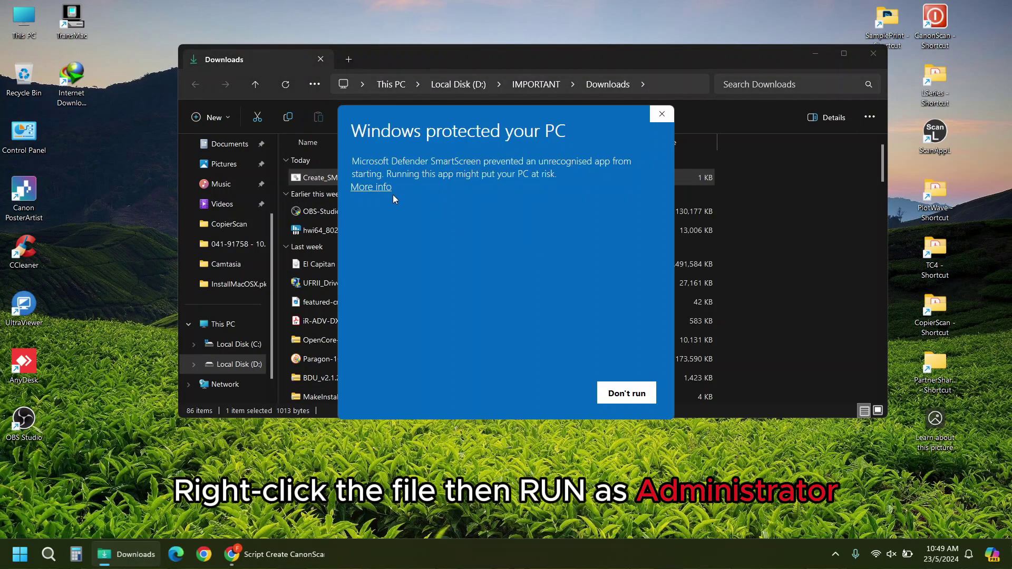
pyautogui.click(372, 187)
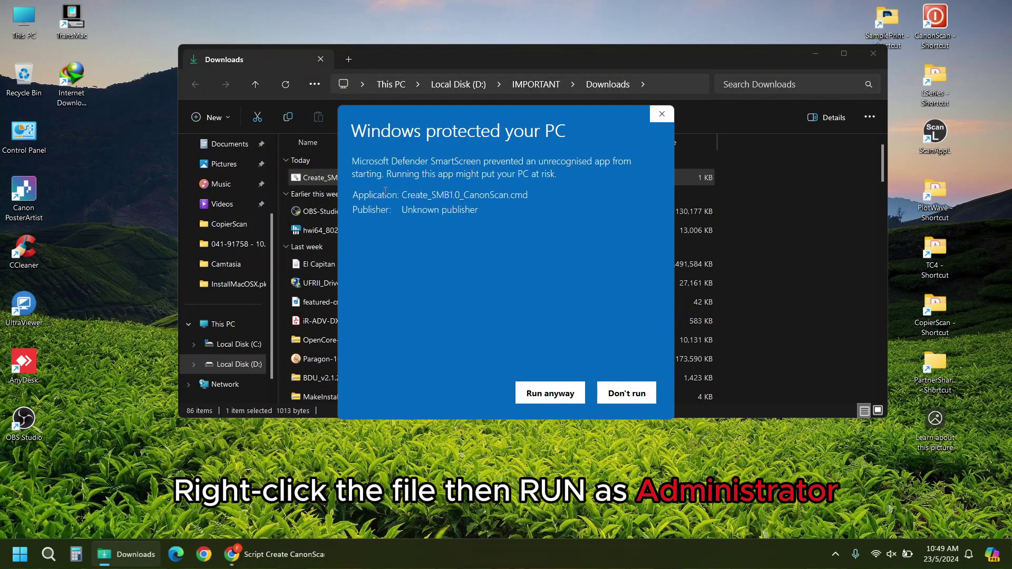
pyautogui.click(527, 395)
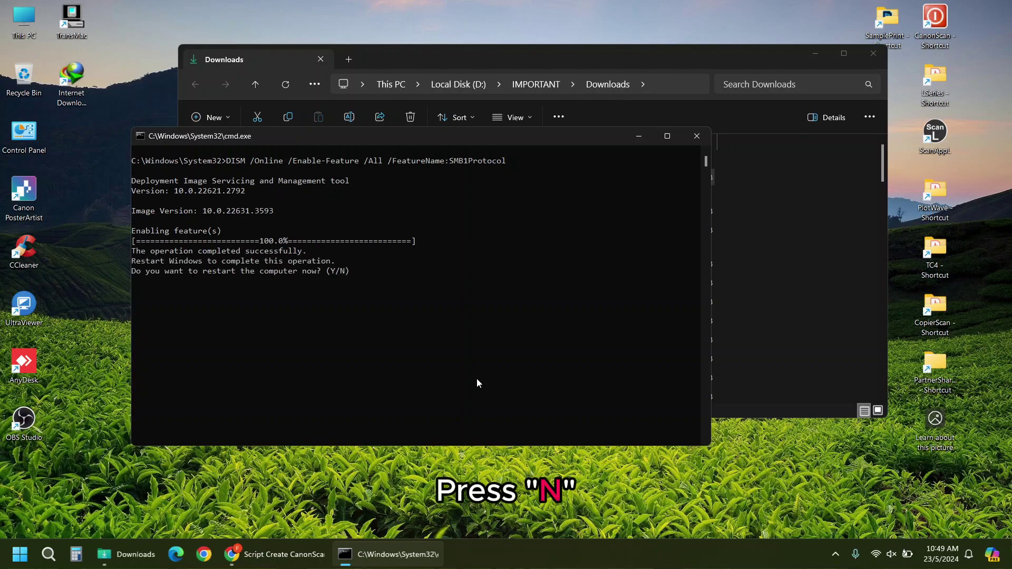
pyautogui.press('n')
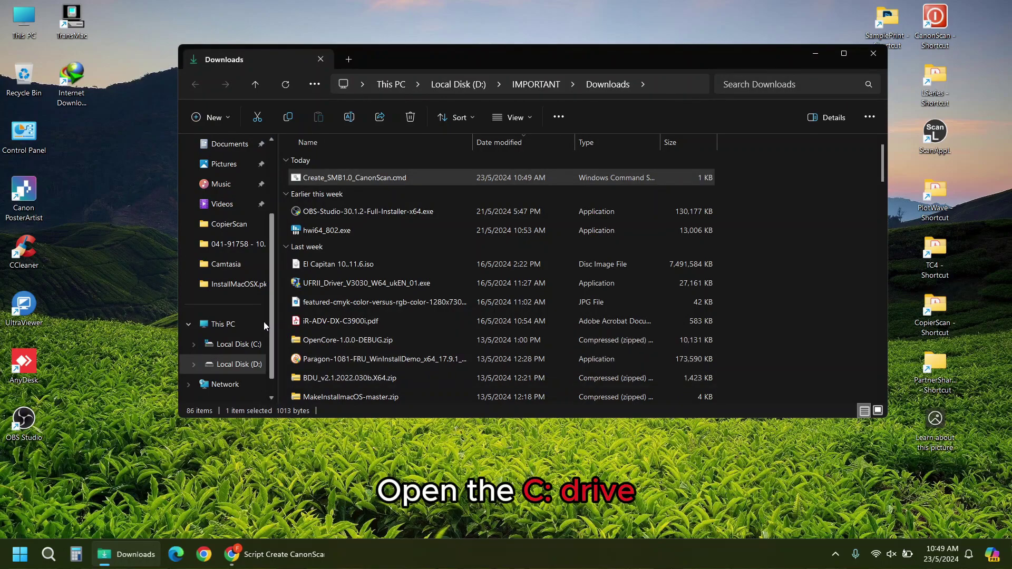
# - Create a desktop shortcut to the C:\CanonScan folder via Send to > Desktop
pyautogui.click(221, 324)
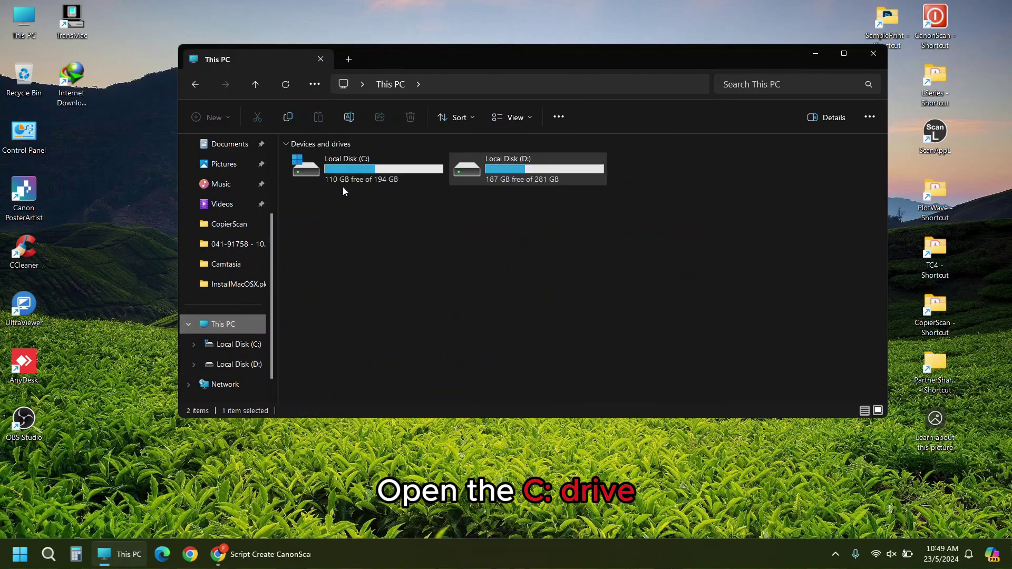
pyautogui.doubleClick(359, 167)
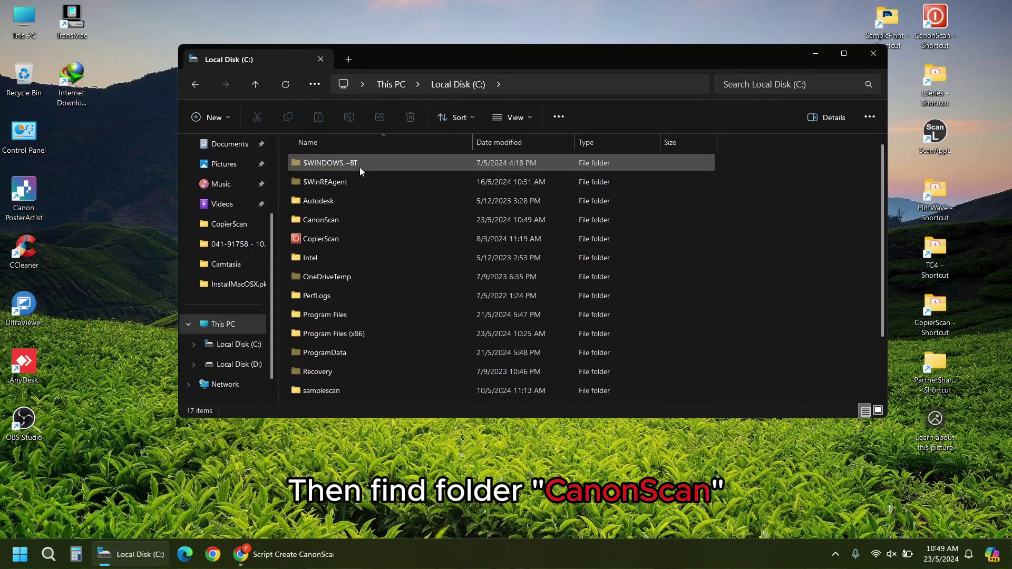
pyautogui.rightClick(362, 218)
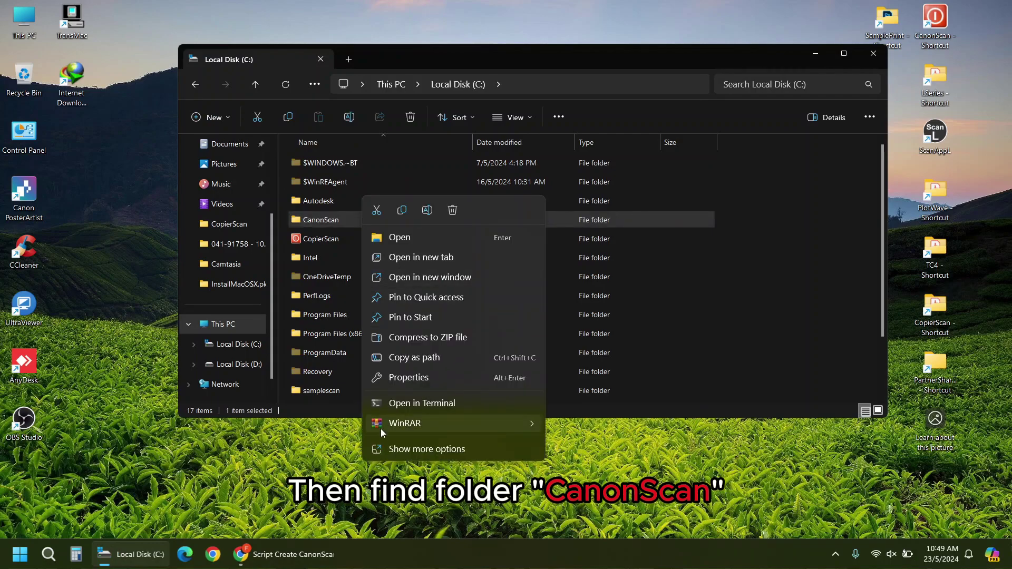
pyautogui.click(384, 450)
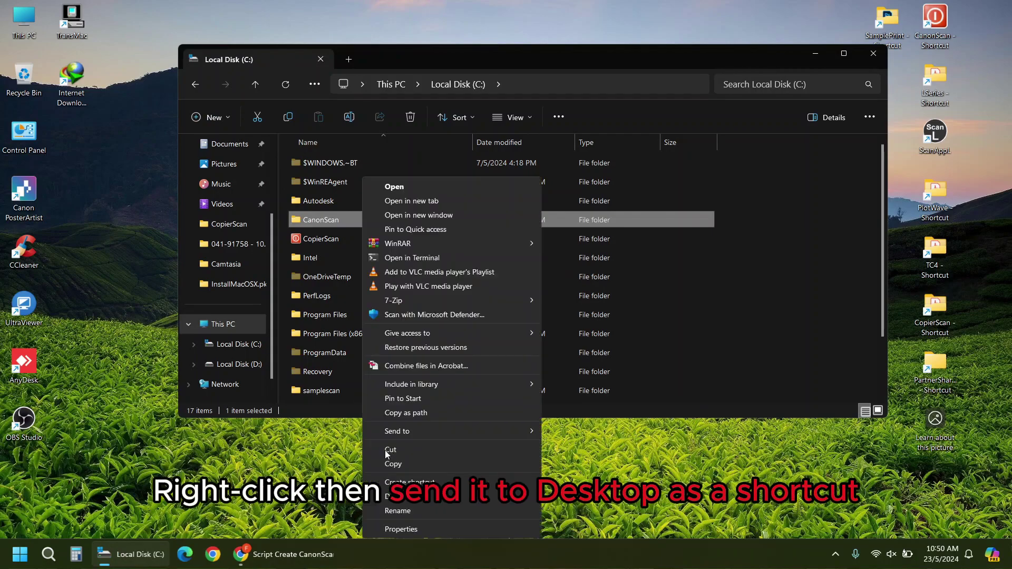
pyautogui.moveTo(406, 437)
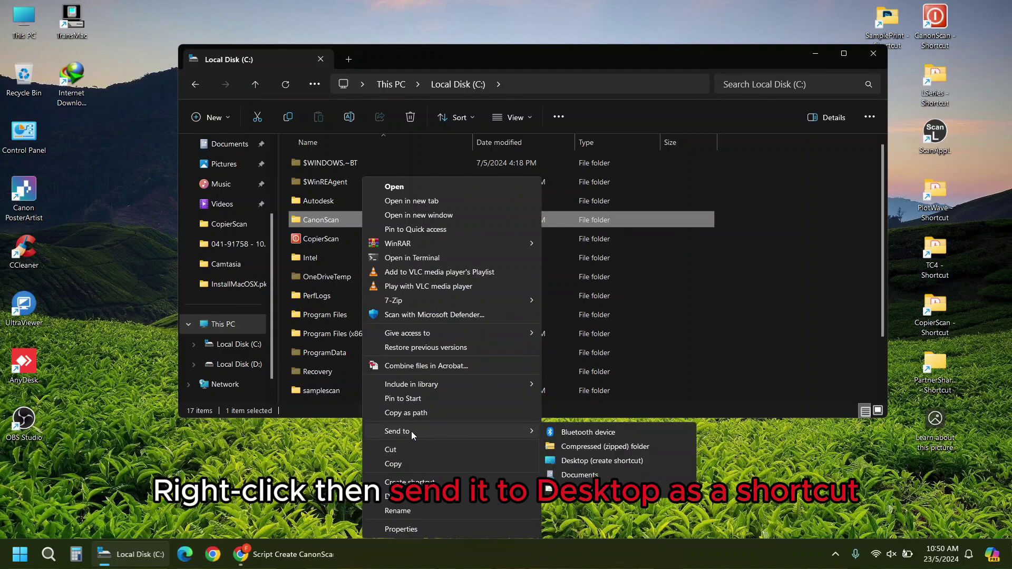
pyautogui.click(568, 461)
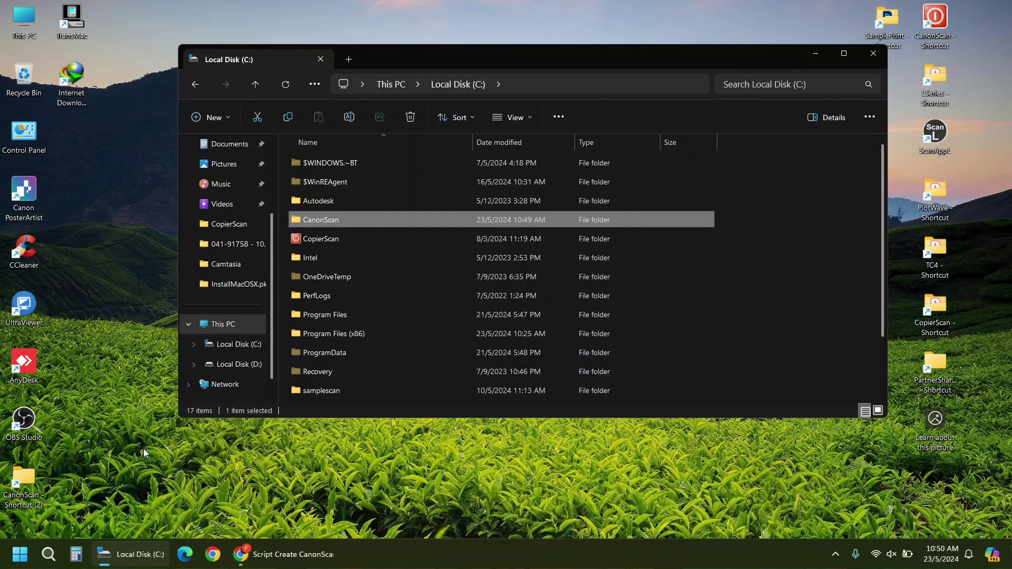
pyautogui.click(28, 465)
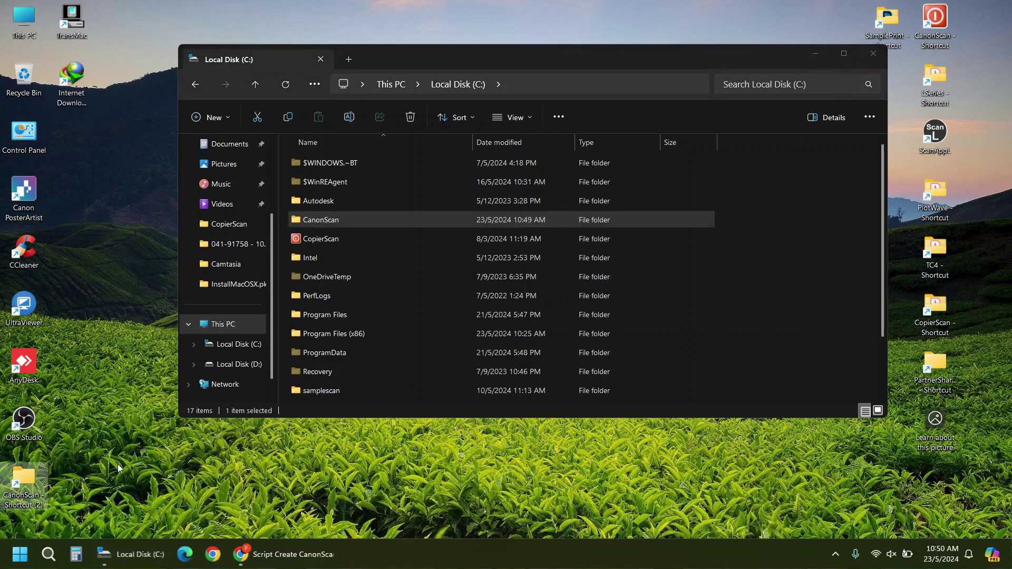
# - Bring up the full context menu for the CanonScan folder on C:
pyautogui.click(325, 224)
pyautogui.rightClick(326, 223)
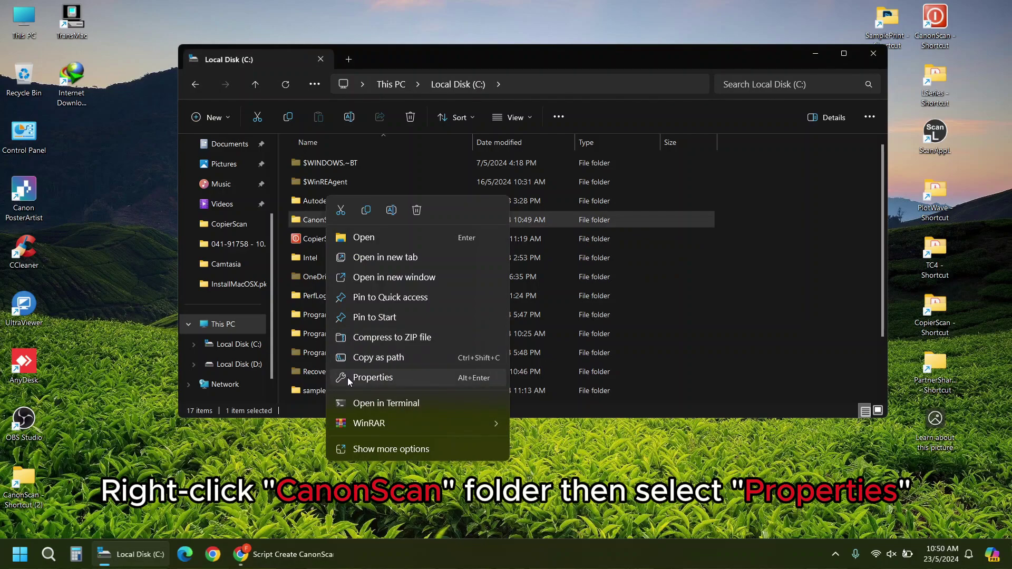
pyautogui.click(352, 451)
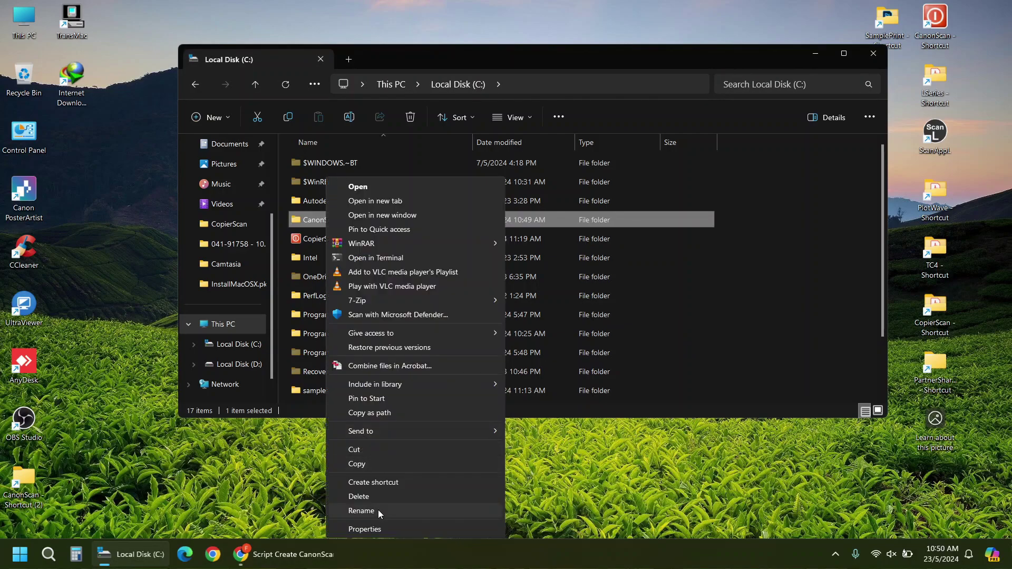
# - Copy the network path \\DEMO-PC\CanonScan from the CanonScan folder's Sharing properties
pyautogui.click(378, 529)
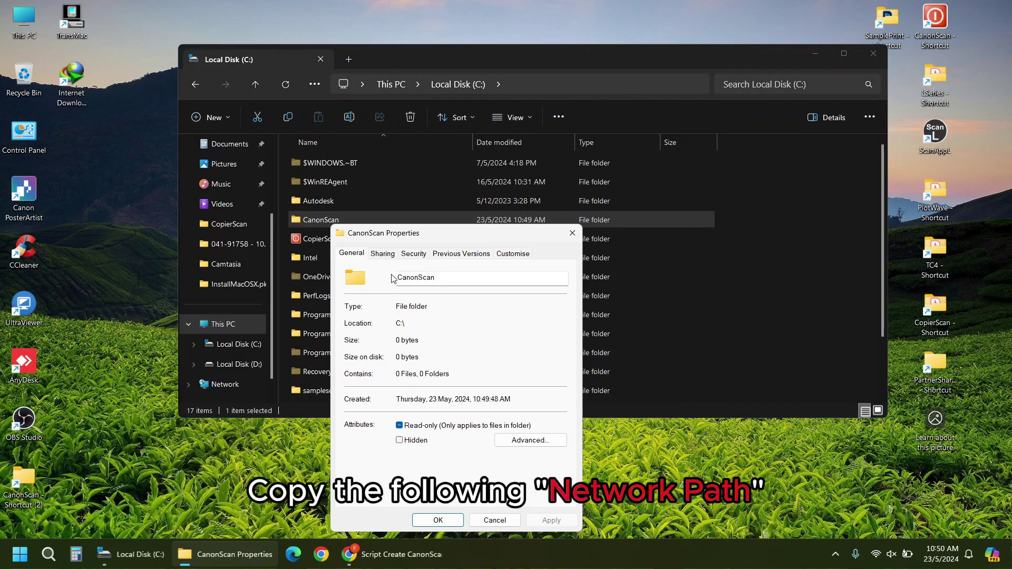
pyautogui.click(384, 254)
pyautogui.moveTo(429, 326); pyautogui.dragTo(355, 325)
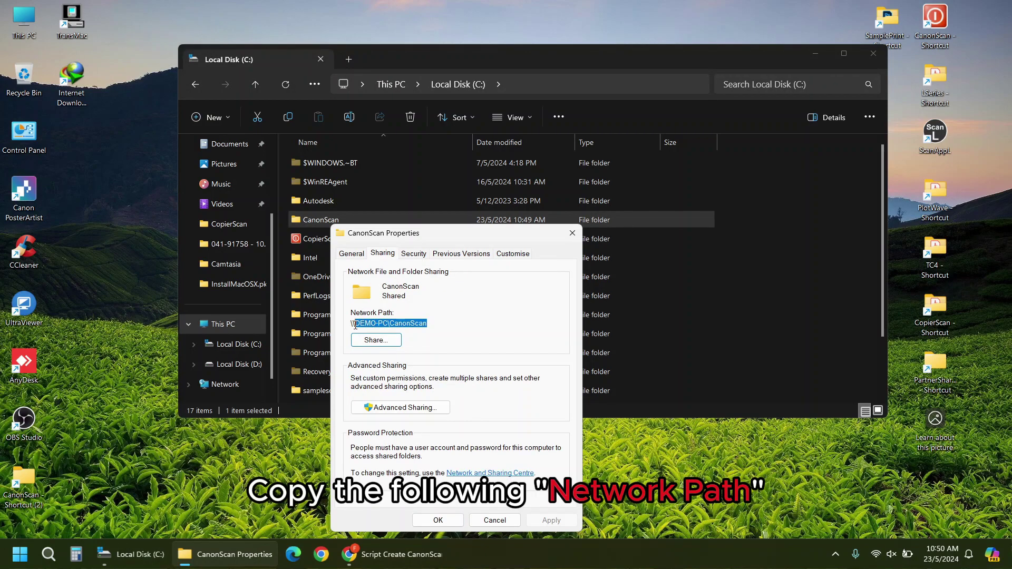
pyautogui.rightClick(364, 324)
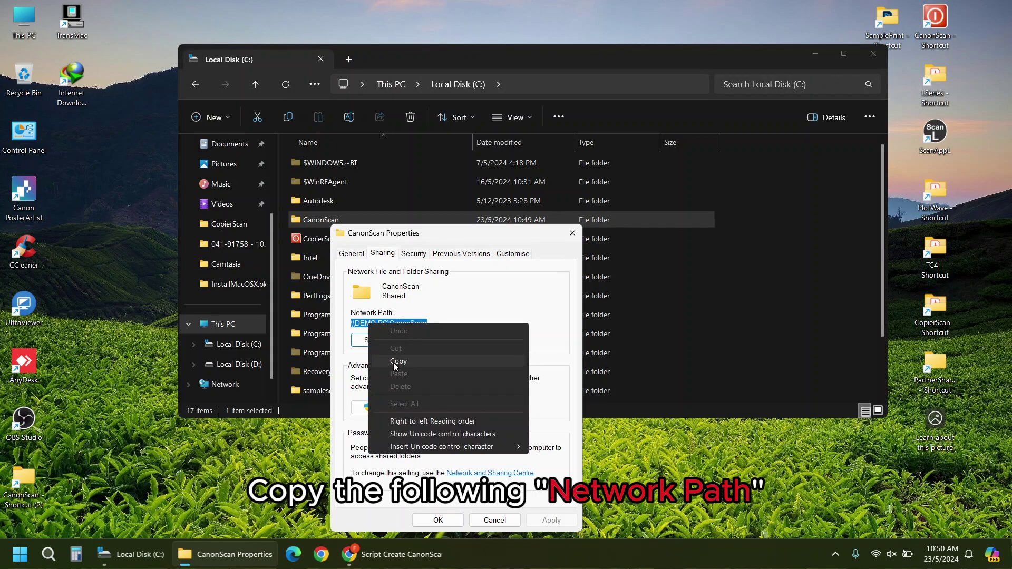
pyautogui.click(396, 362)
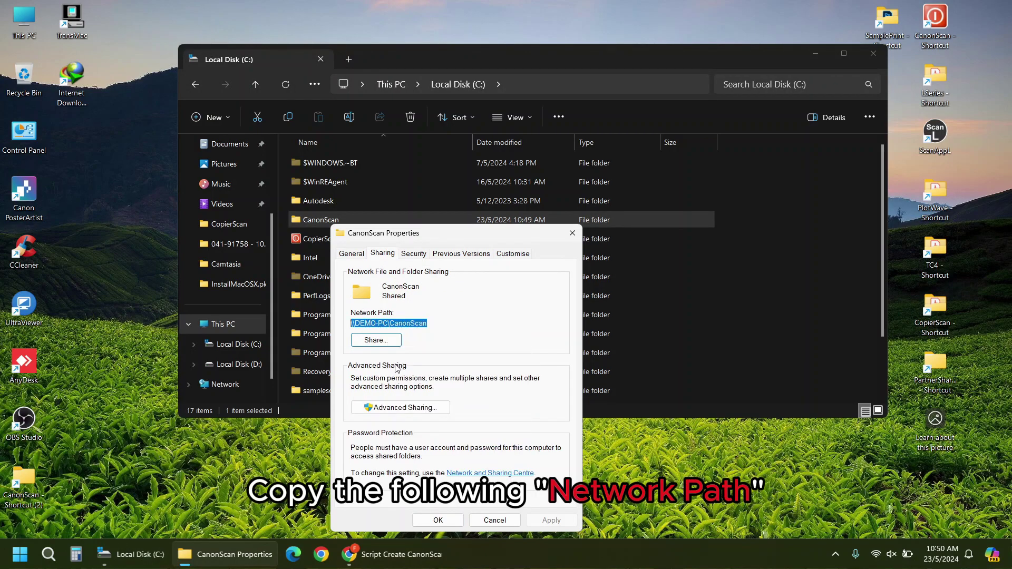
pyautogui.click(449, 525)
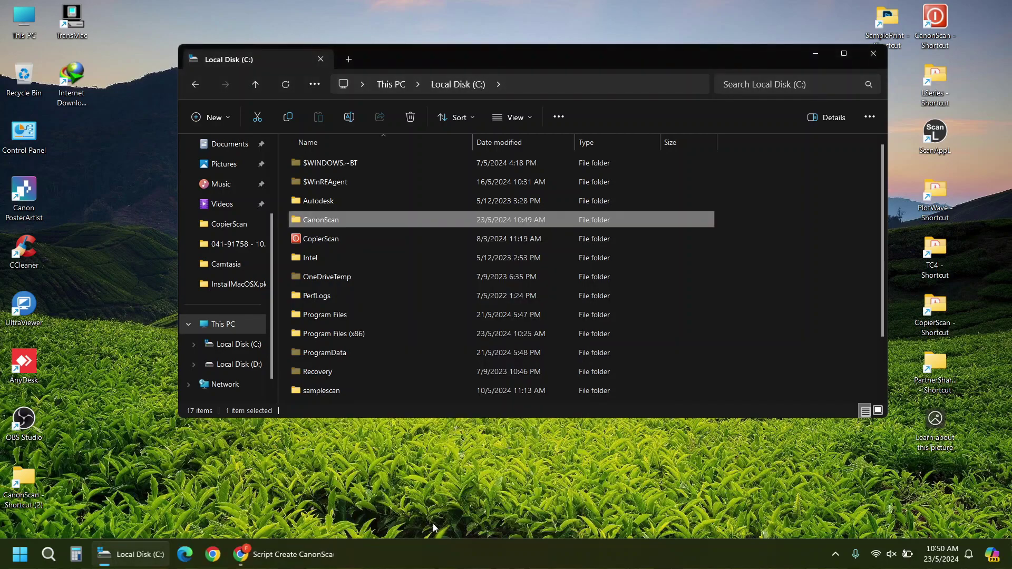
# - Enter the printer address 192.168.1.11 in a new Chrome tab
pyautogui.click(307, 563)
pyautogui.click(188, 13)
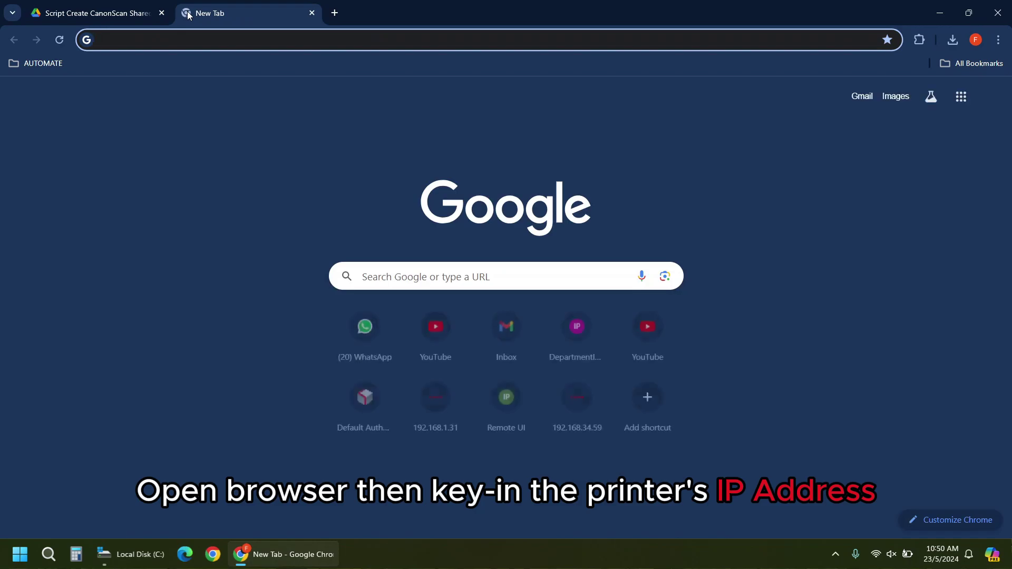
pyautogui.click(187, 40)
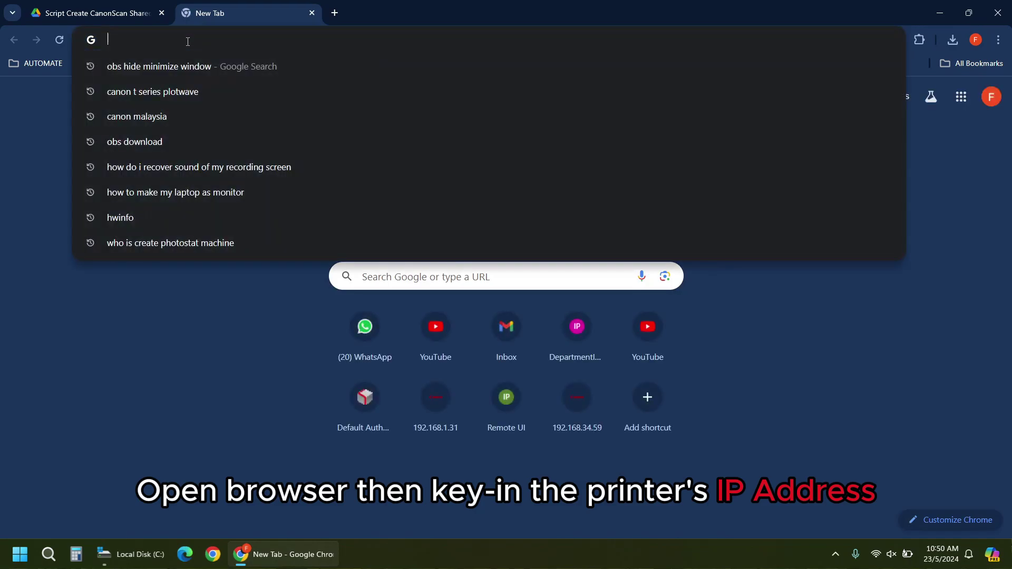
pyautogui.write('192.6')
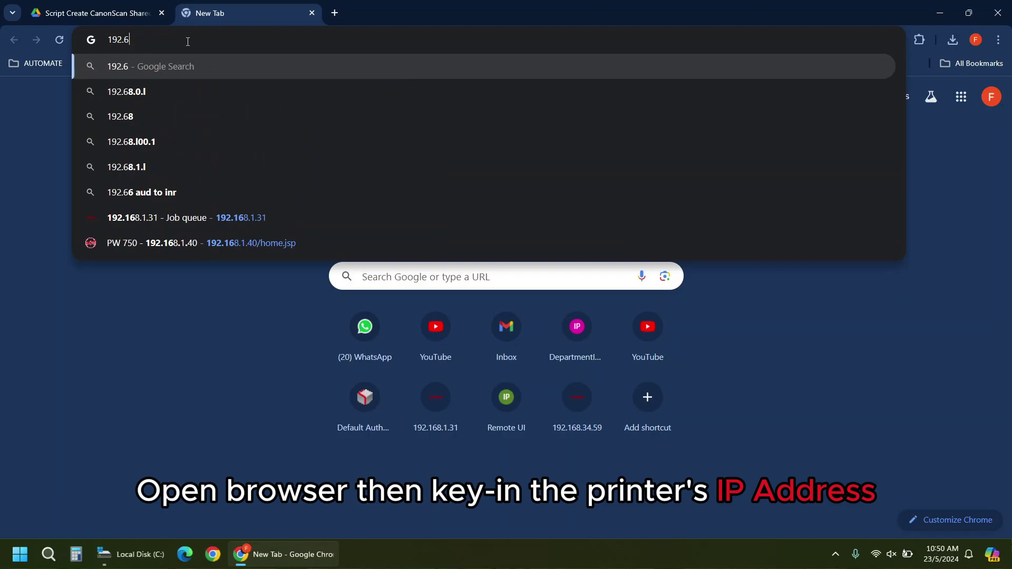
pyautogui.press('BackSpace')
pyautogui.write('168.')
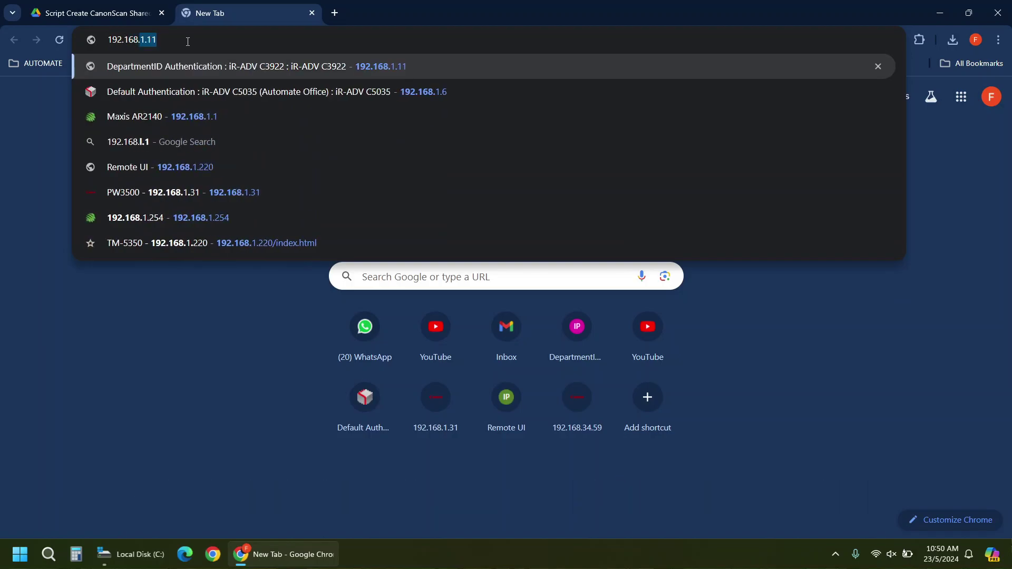
pyautogui.write('1.11')
# - Load 192.168.1.11 and log in as administrator with the System Manager ID and PIN
pyautogui.press('Return')
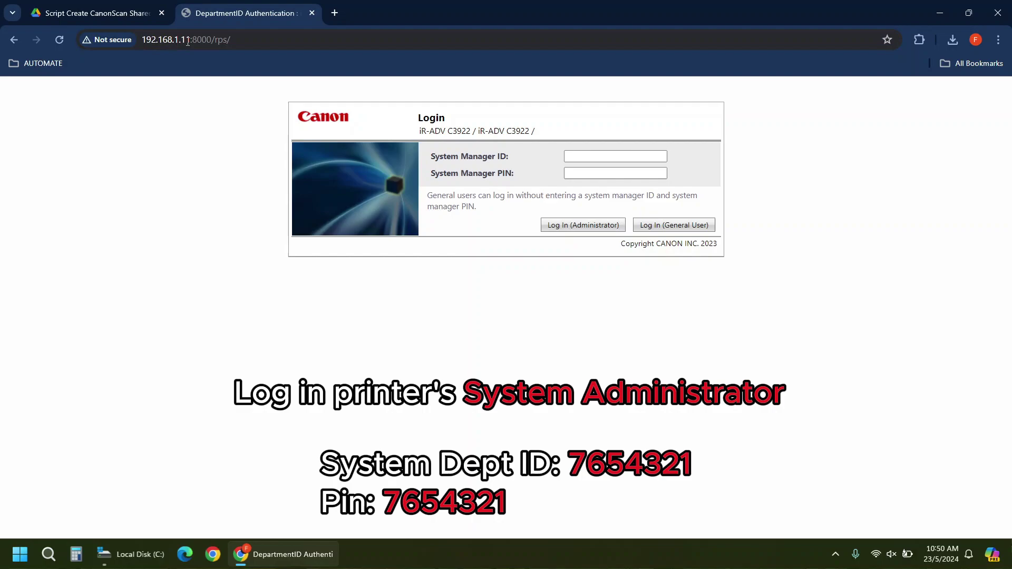
pyautogui.click(581, 158)
pyautogui.write('7')
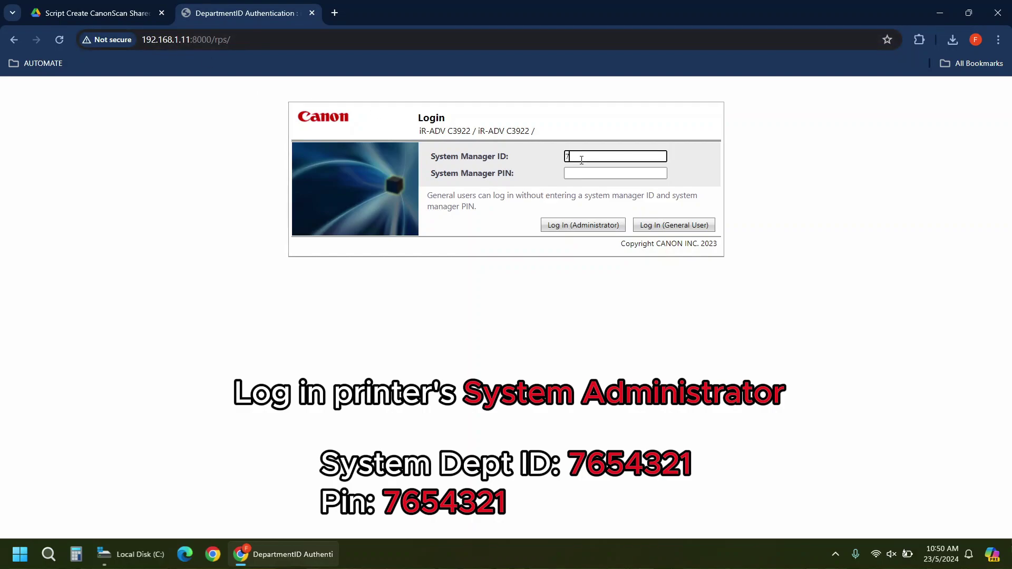
pyautogui.write('654321')
pyautogui.click(598, 174)
pyautogui.write('765')
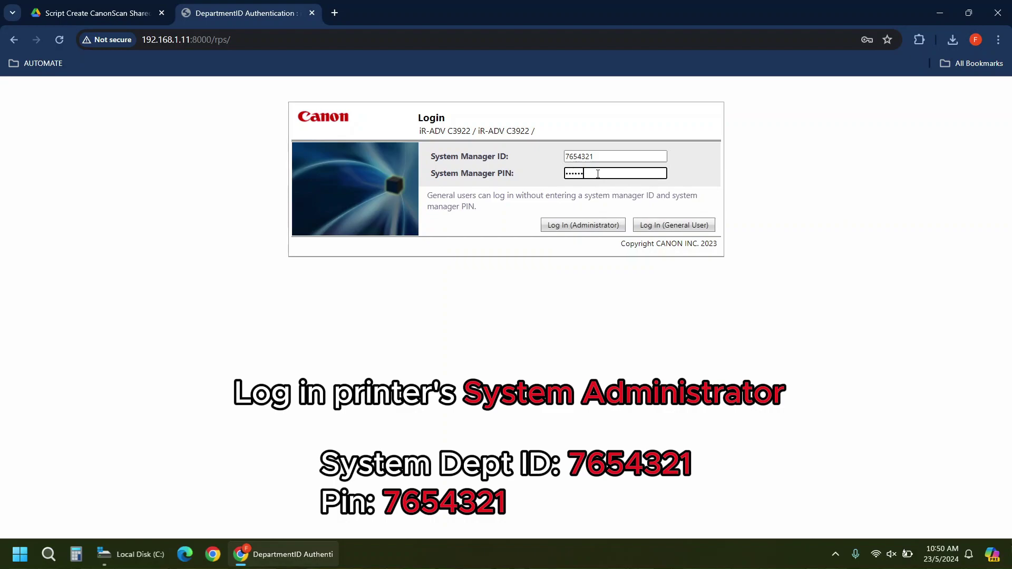
pyautogui.write('4321')
pyautogui.click(596, 228)
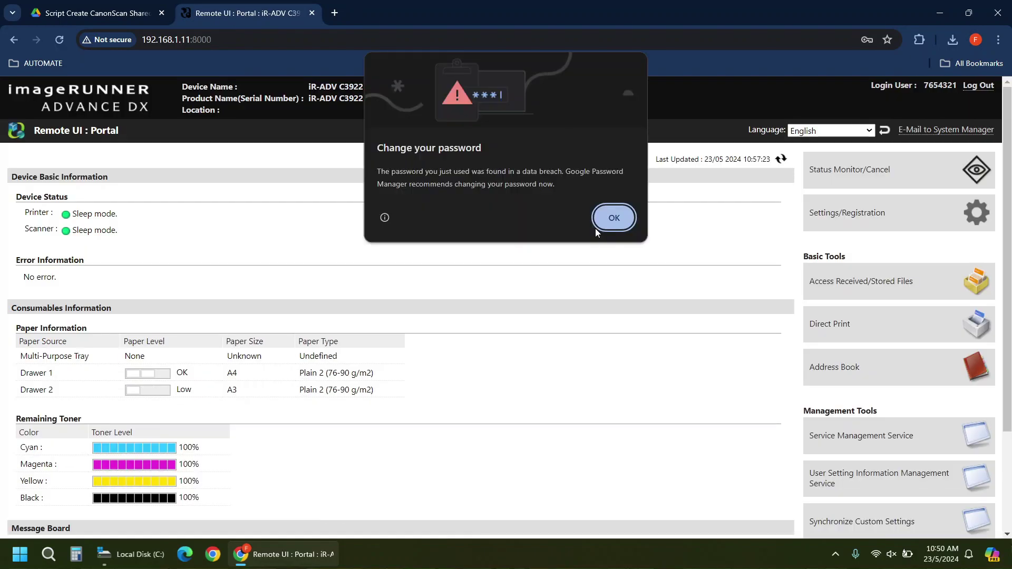
# - Dismiss the password alert and begin a new File-type destination in Address List 01
pyautogui.click(607, 225)
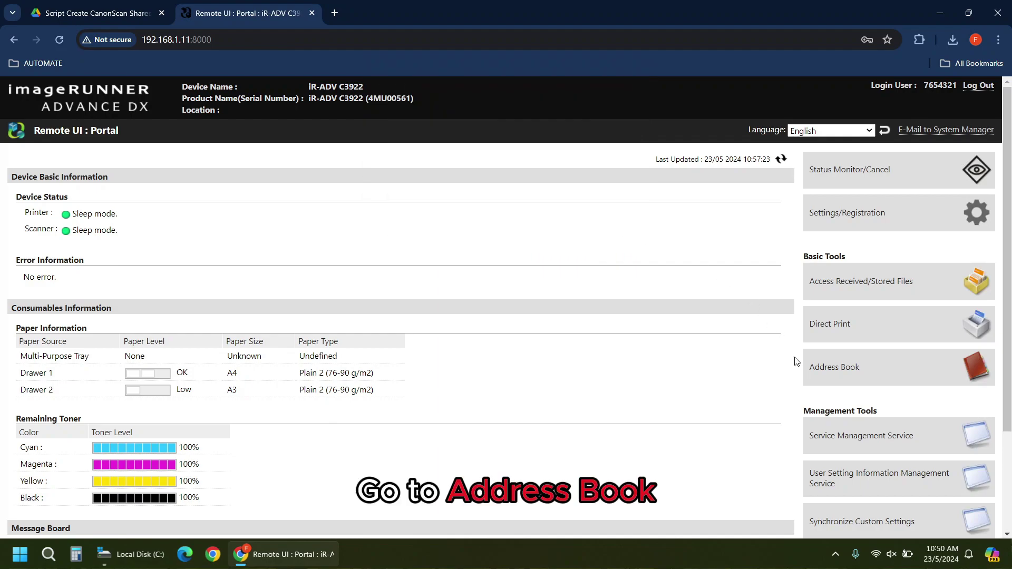
pyautogui.click(820, 378)
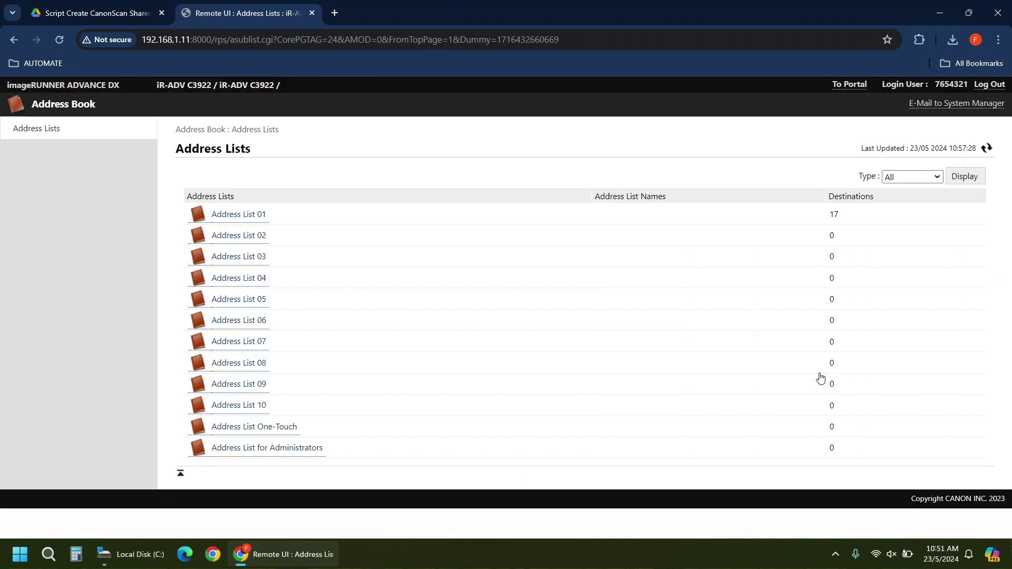
pyautogui.click(244, 223)
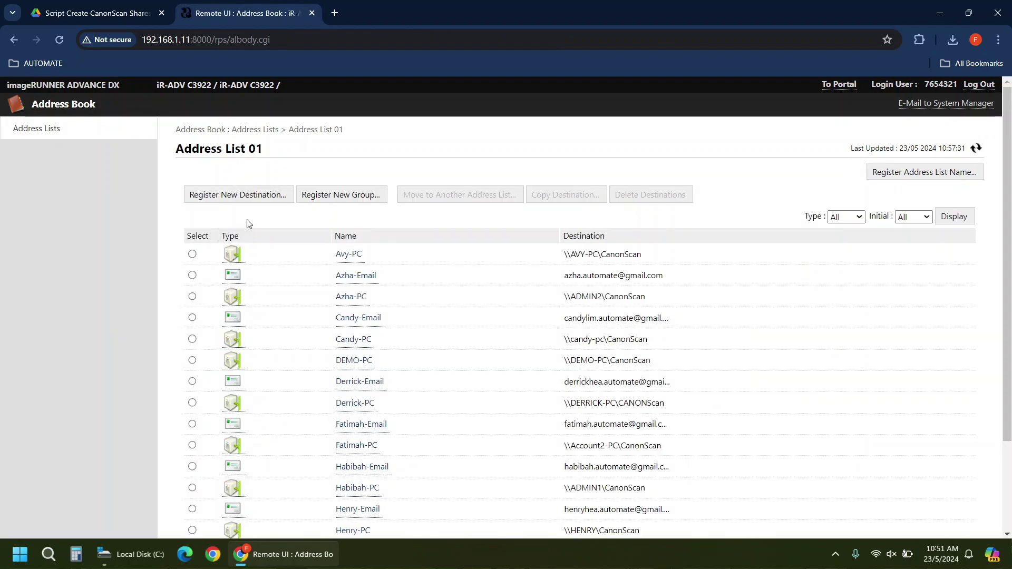
pyautogui.click(275, 195)
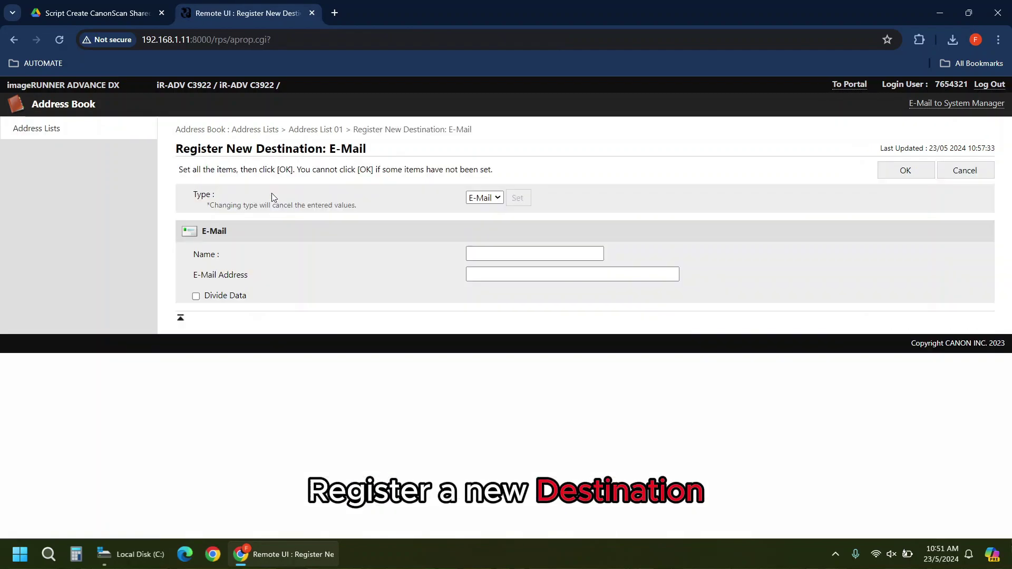
pyautogui.click(477, 200)
pyautogui.click(479, 233)
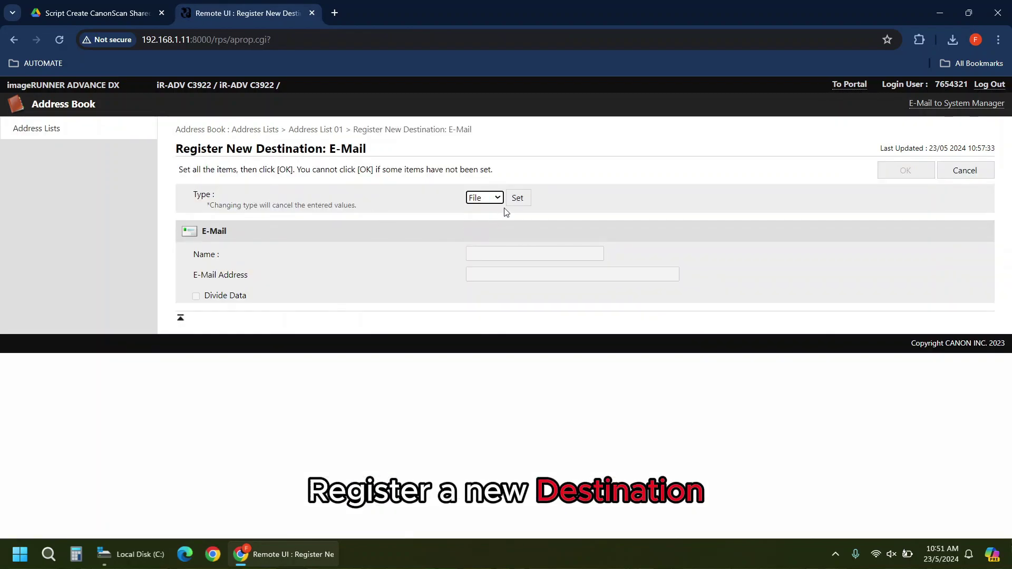
pyautogui.click(517, 203)
# - Name the new file destination 'automate', paste \\DEMO-PC\CanonScan as its host name, and open its folder path settings
pyautogui.click(511, 255)
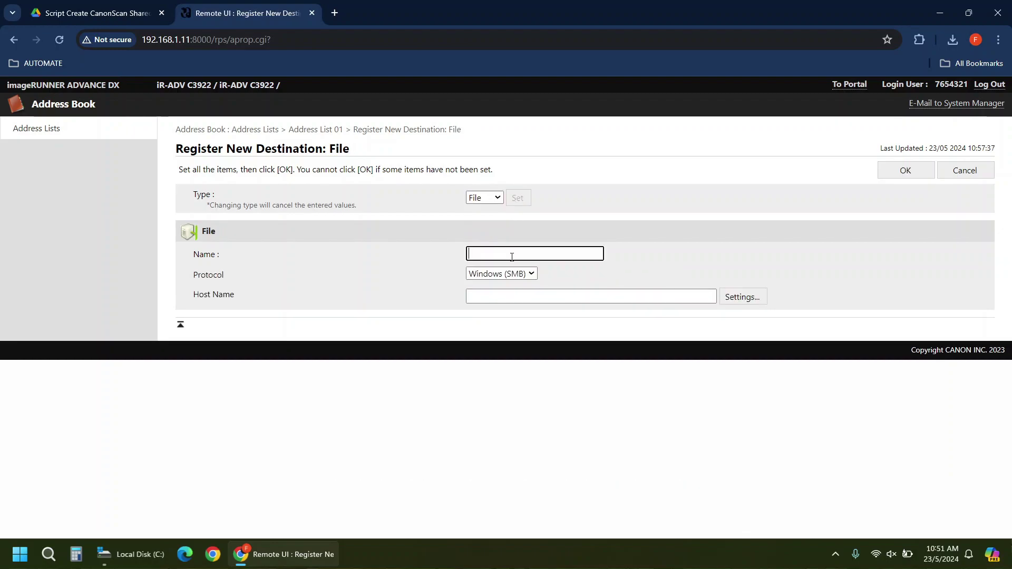
pyautogui.write('test')
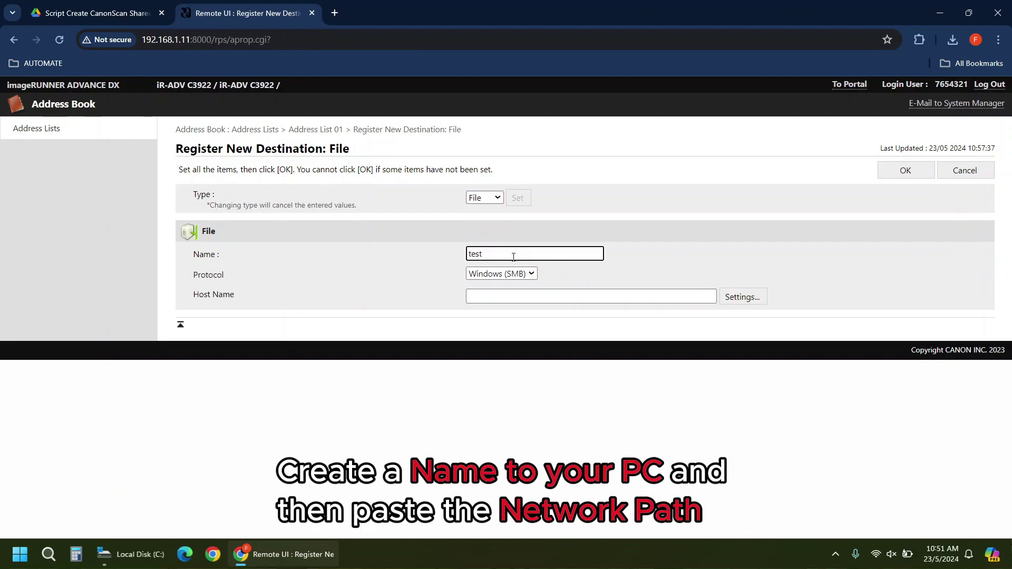
pyautogui.moveTo(483, 254); pyautogui.dragTo(431, 249)
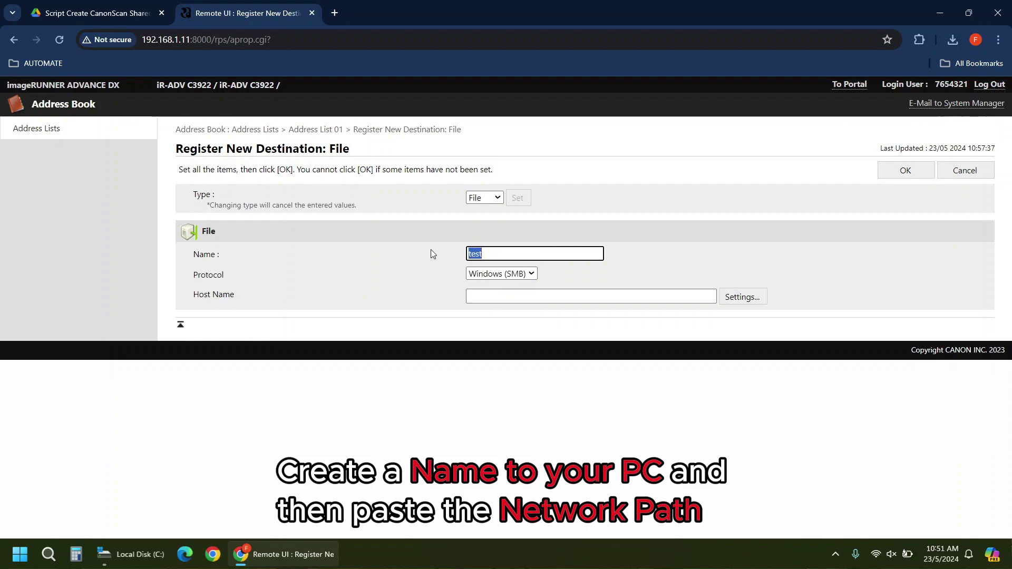
pyautogui.write('automate')
pyautogui.click(679, 299)
pyautogui.hotkey('ctrl', 'v')
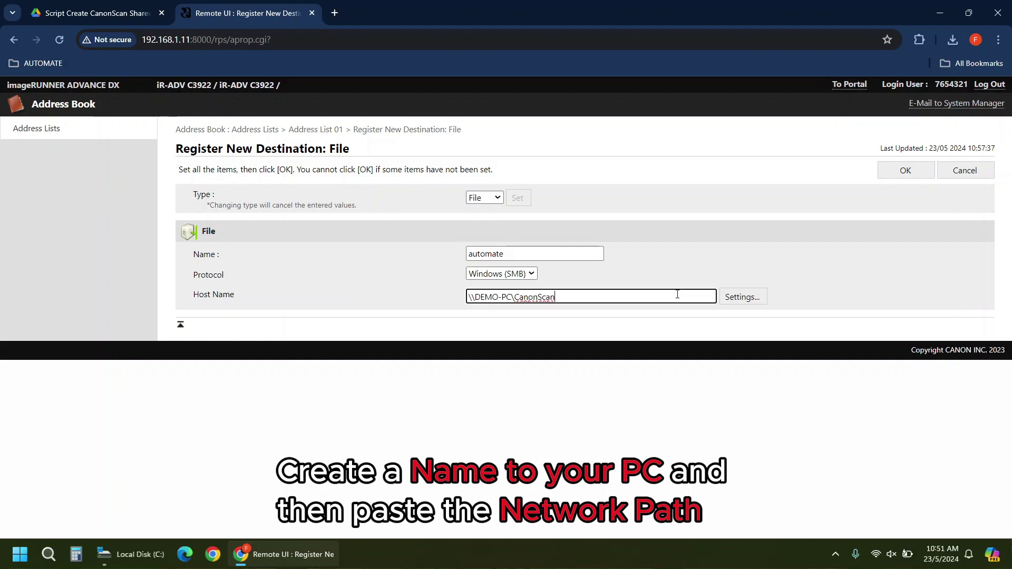
pyautogui.click(739, 299)
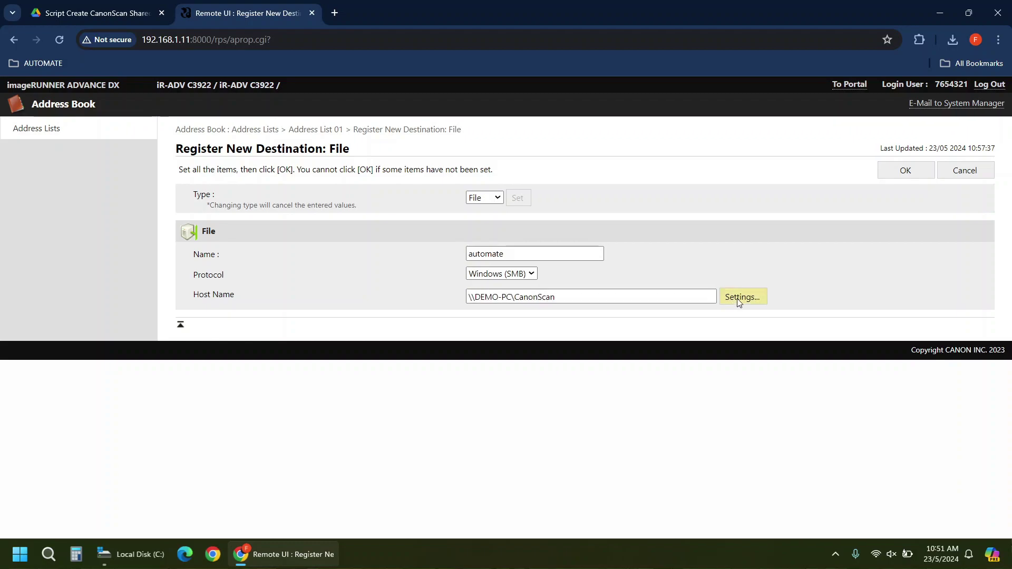
# - Enter the share's user name, password and password confirmation
pyautogui.click(521, 248)
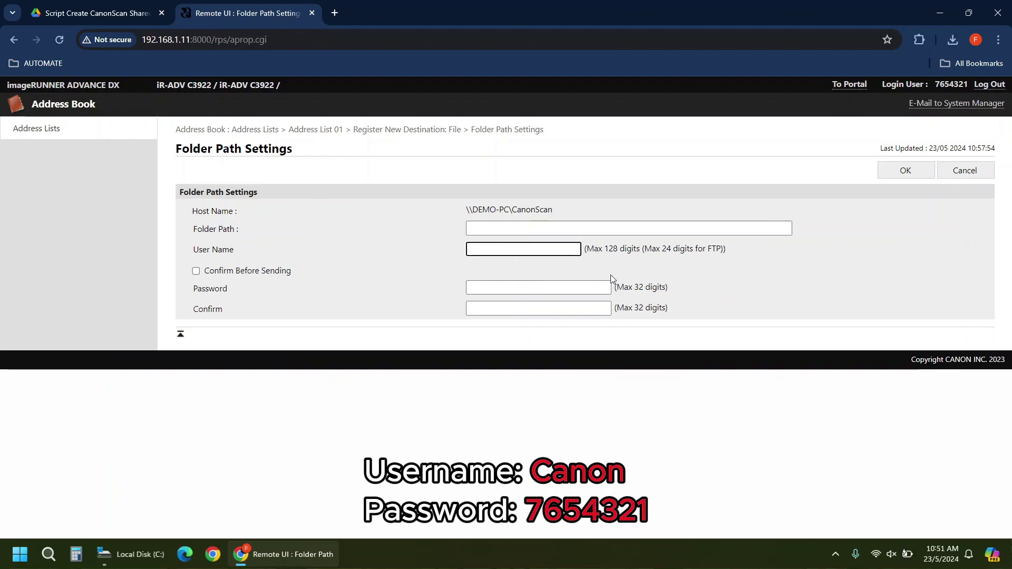
pyautogui.write('canon')
pyautogui.click(590, 290)
pyautogui.write('7')
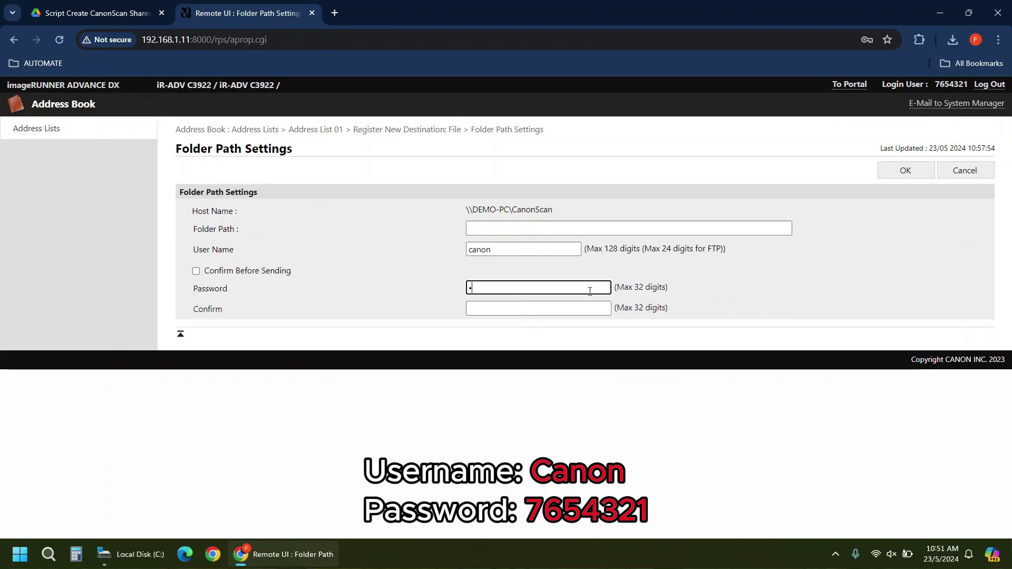
pyautogui.write('654321')
pyautogui.click(578, 307)
pyautogui.write('76')
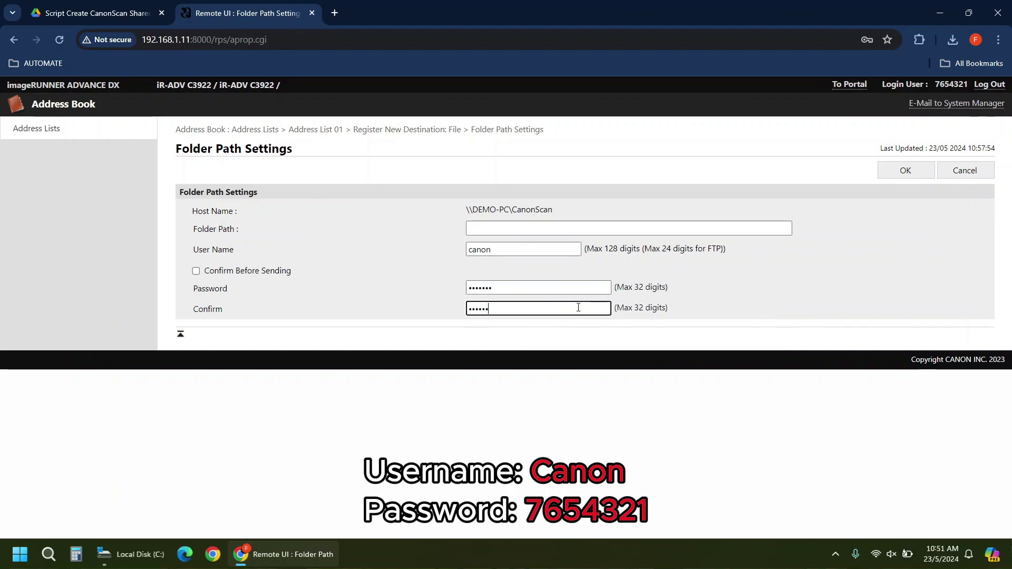
# - Confirm the folder settings, dismiss the browser's password warning, and register the 'automate' destination
pyautogui.click(892, 174)
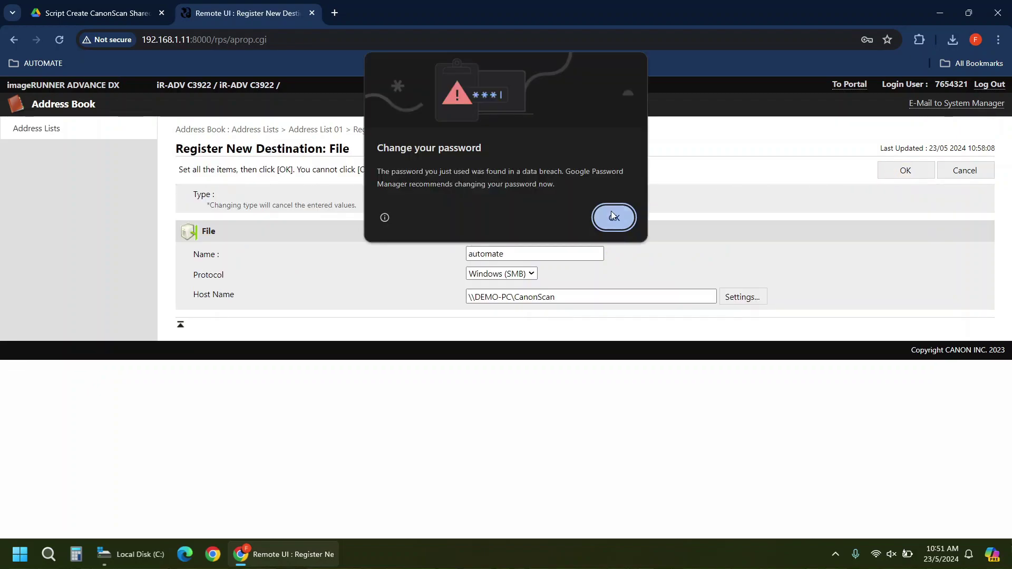
pyautogui.click(612, 216)
pyautogui.click(903, 171)
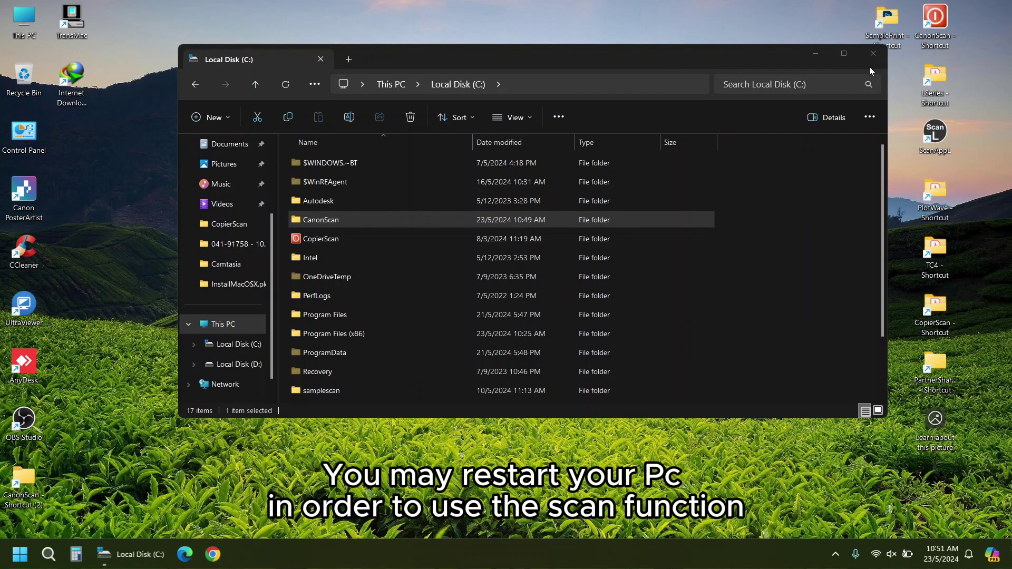
# - Close the folder window and move the CanonScan - Shortcut (2) icon to the desktop's centre
pyautogui.click(872, 58)
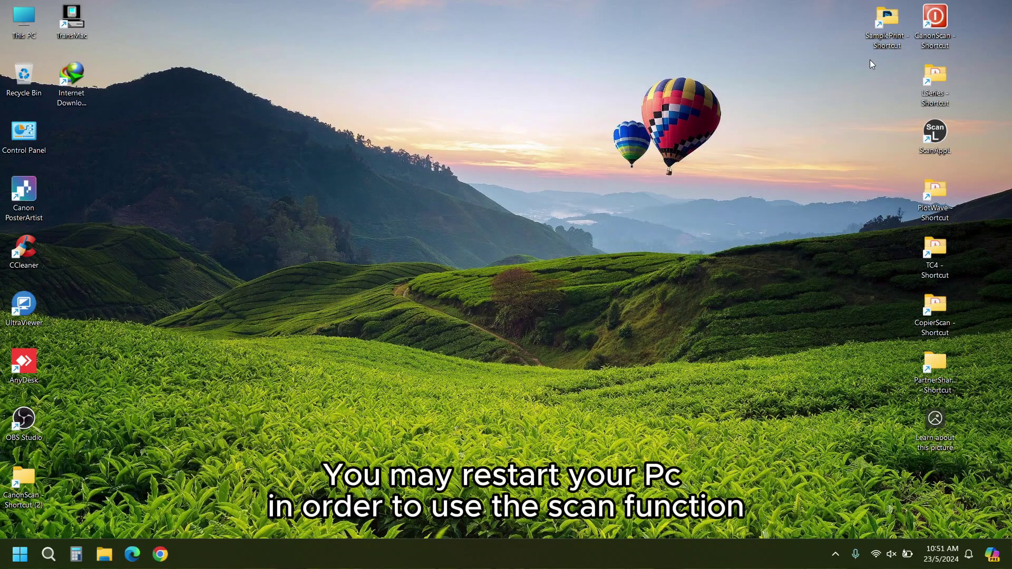
pyautogui.moveTo(49, 508); pyautogui.dragTo(311, 211)
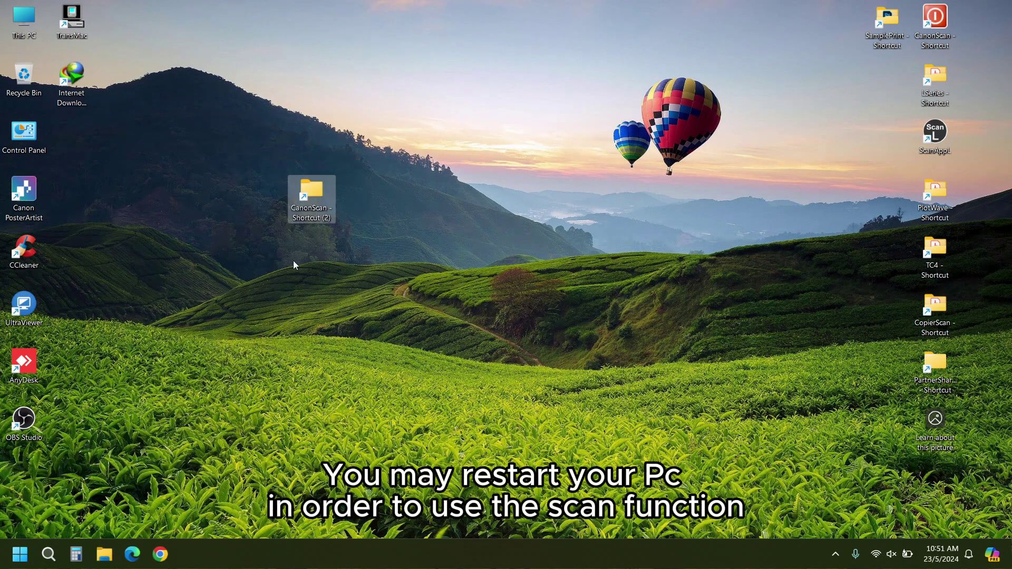